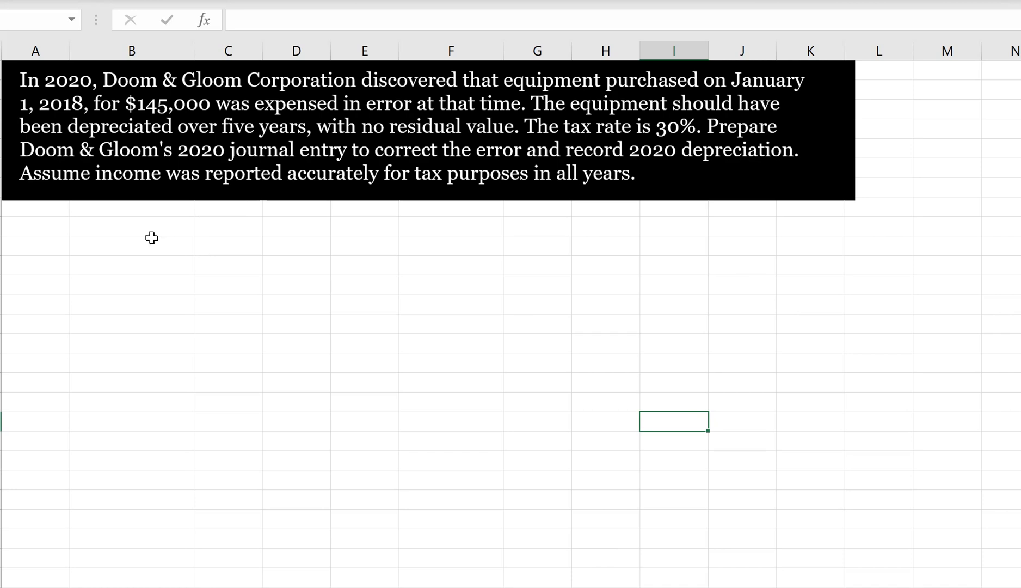
- Enter the first journal line as "Dr: Equipment" in B9 with a debit of 145000 in C9
{"action": "left_click", "coordinate": [132, 226]}
{"action": "type", "text": "Dr: Requi"}
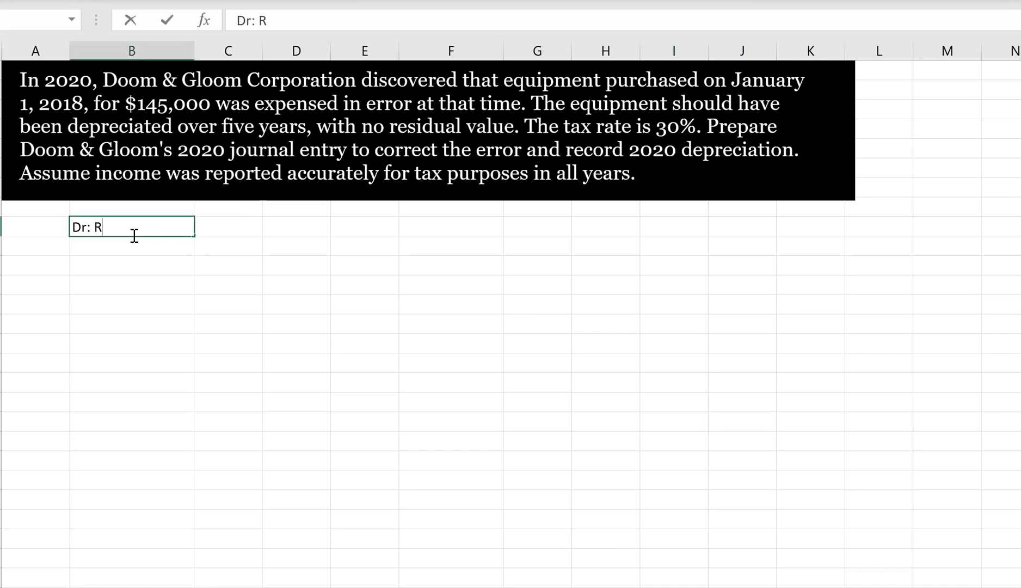
{"action": "key", "text": "BackSpace"}
{"action": "key", "text": "BackSpace"}
{"action": "key", "text": "BackSpace"}
{"action": "key", "text": "BackSpace"}
{"action": "key", "text": "BackSpace"}
{"action": "type", "text": "Equipment"}
{"action": "key", "text": "Tab"}
{"action": "type", "text": "145000"}
{"action": "key", "text": "Return"}
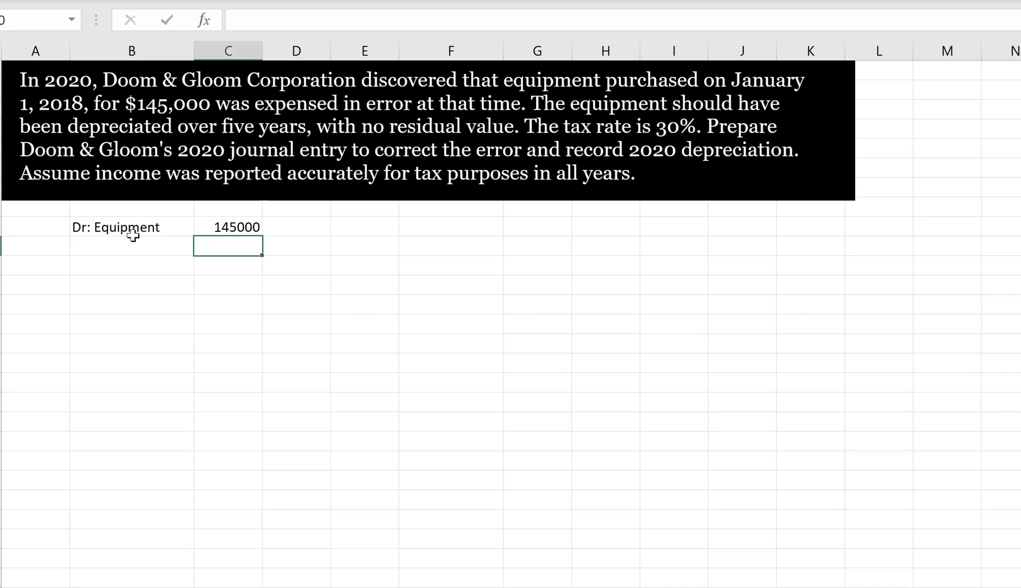
{"action": "key", "text": "Up"}
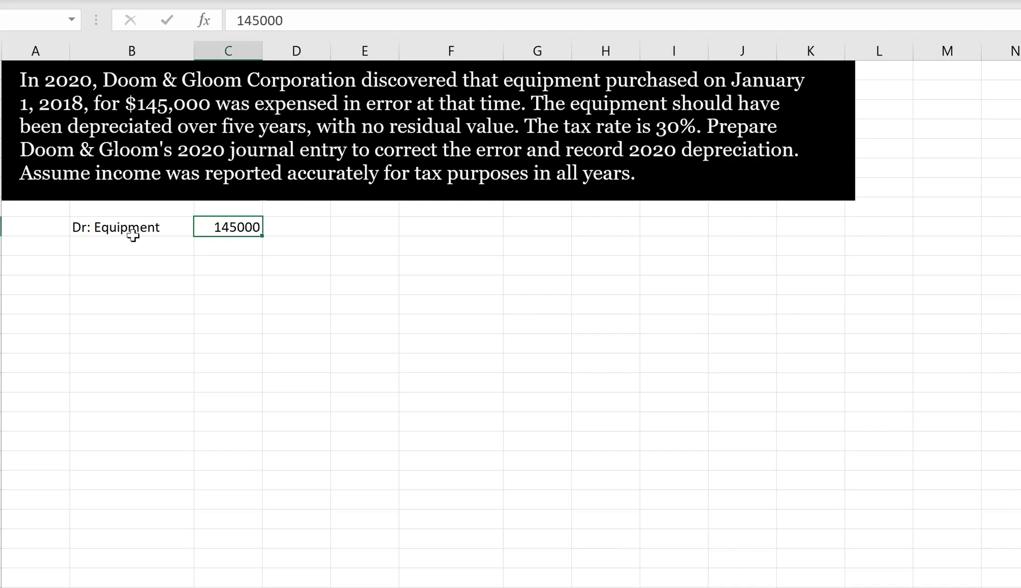
- Enter the equipment cost 145000 in F9 and calculate annual depreciation in F10 with =F9/5
{"action": "left_click", "coordinate": [133, 241]}
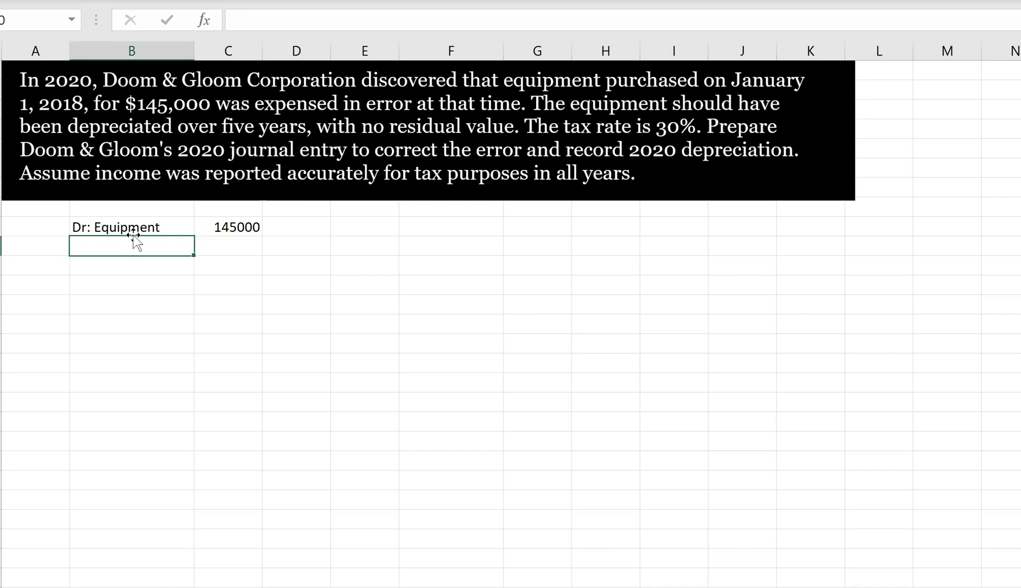
{"action": "key", "text": "Right"}
{"action": "key", "text": "Right"}
{"action": "key", "text": "Right"}
{"action": "key", "text": "Right"}
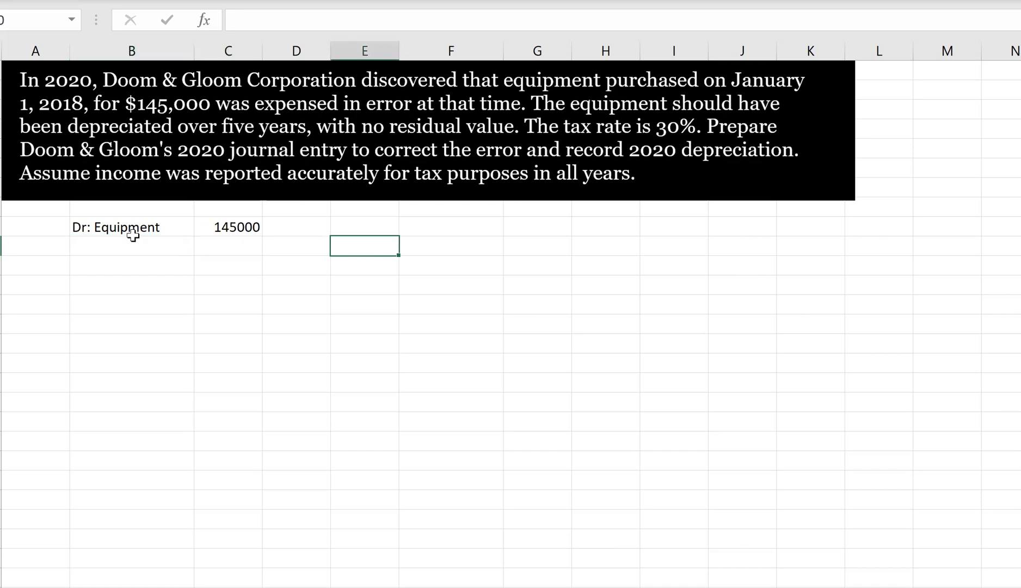
{"action": "key", "text": "Up"}
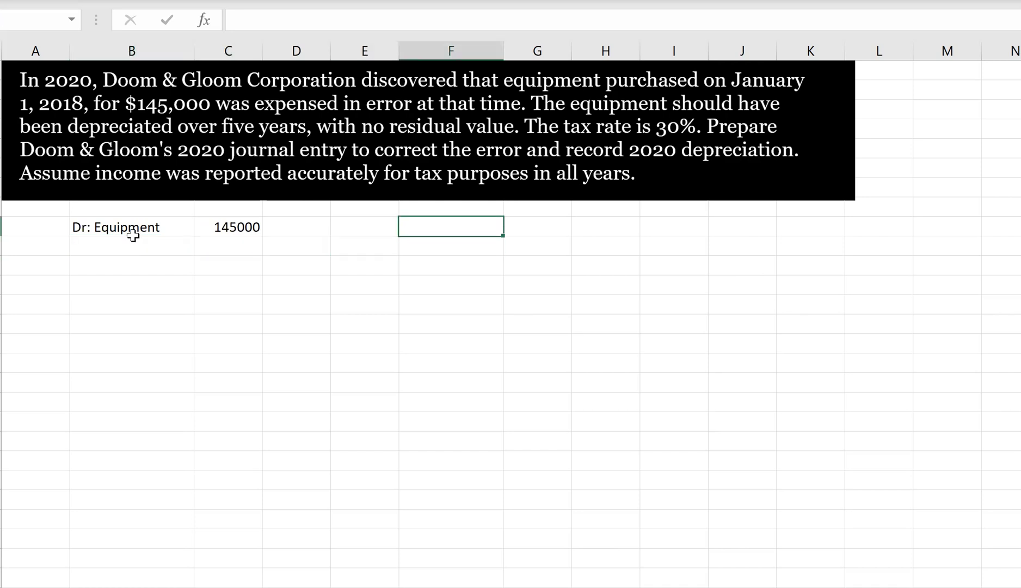
{"action": "type", "text": "145000"}
{"action": "key", "text": "Return"}
{"action": "type", "text": "="}
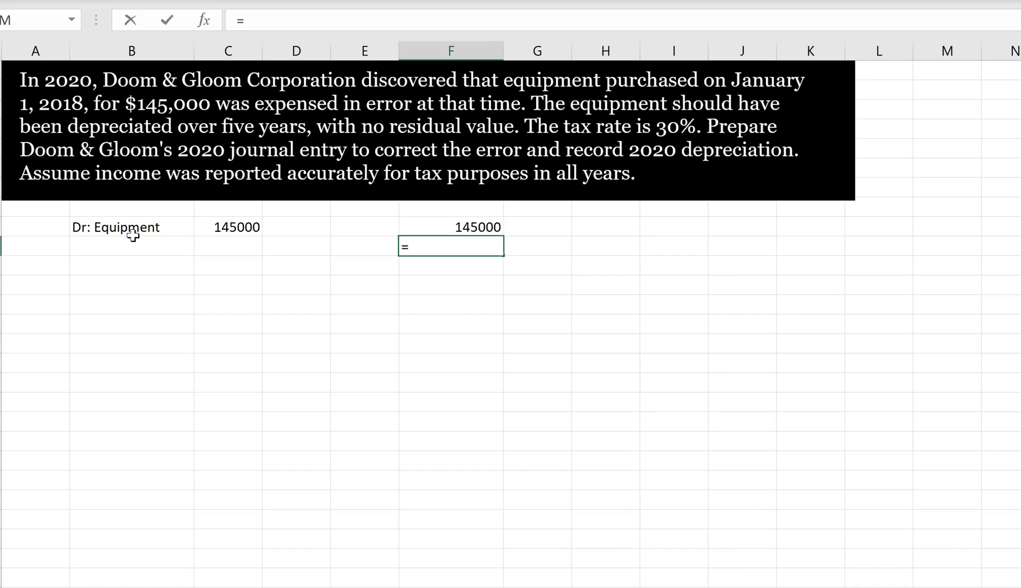
{"action": "left_click", "coordinate": [479, 226]}
{"action": "type", "text": "/"}
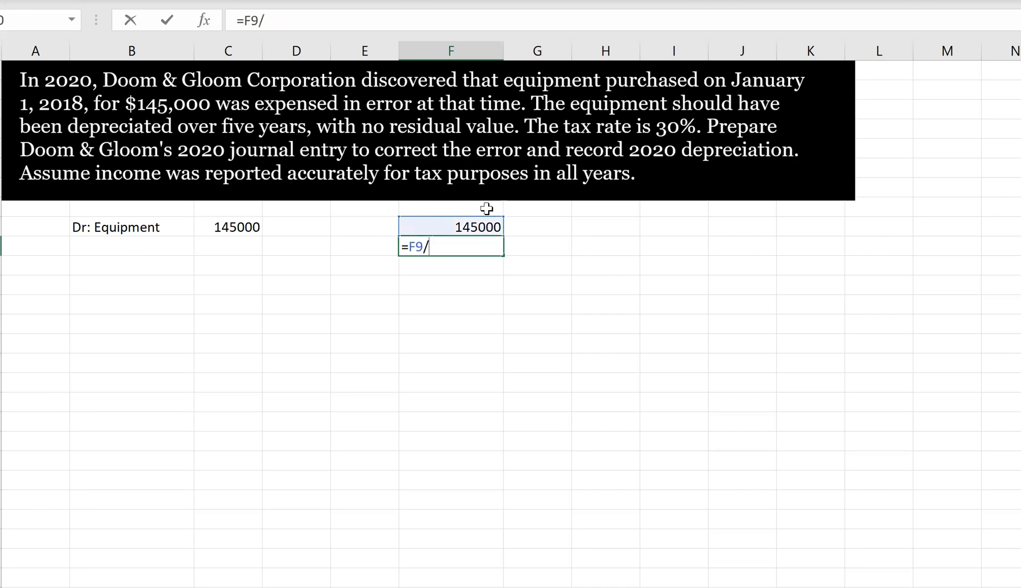
{"action": "type", "text": "5"}
{"action": "key", "text": "ctrl+Return"}
- Label the annual depreciation calculation "SL dep" in E10
{"action": "key", "text": "Left"}
{"action": "type", "text": "GL de"}
{"action": "key", "text": "BackSpace"}
{"action": "key", "text": "BackSpace"}
{"action": "key", "text": "BackSpace"}
{"action": "key", "text": "BackSpace"}
{"action": "key", "text": "BackSpace"}
{"action": "type", "text": "S"}
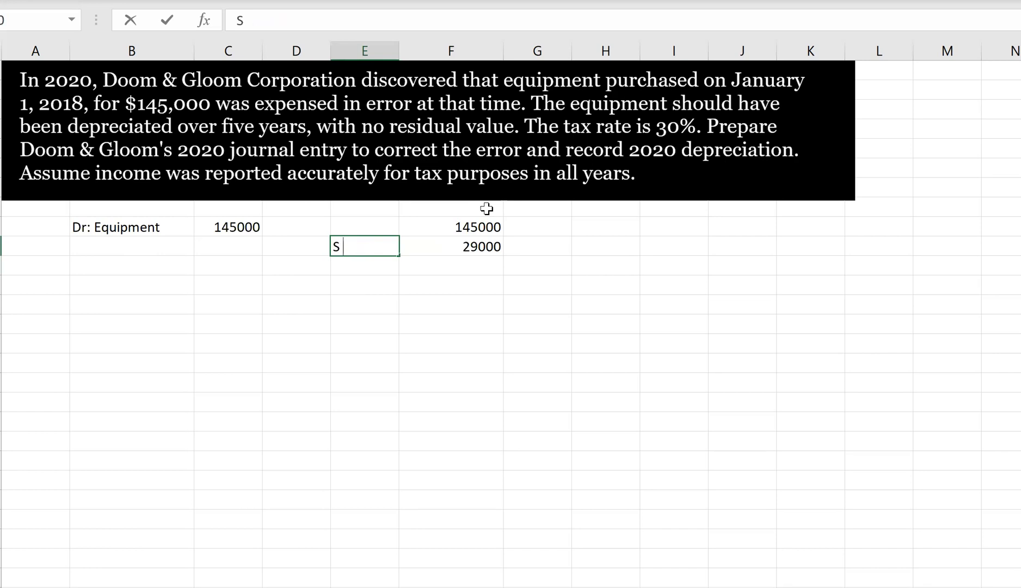
{"action": "type", "text": "L dep"}
{"action": "key", "text": "ctrl+Return"}
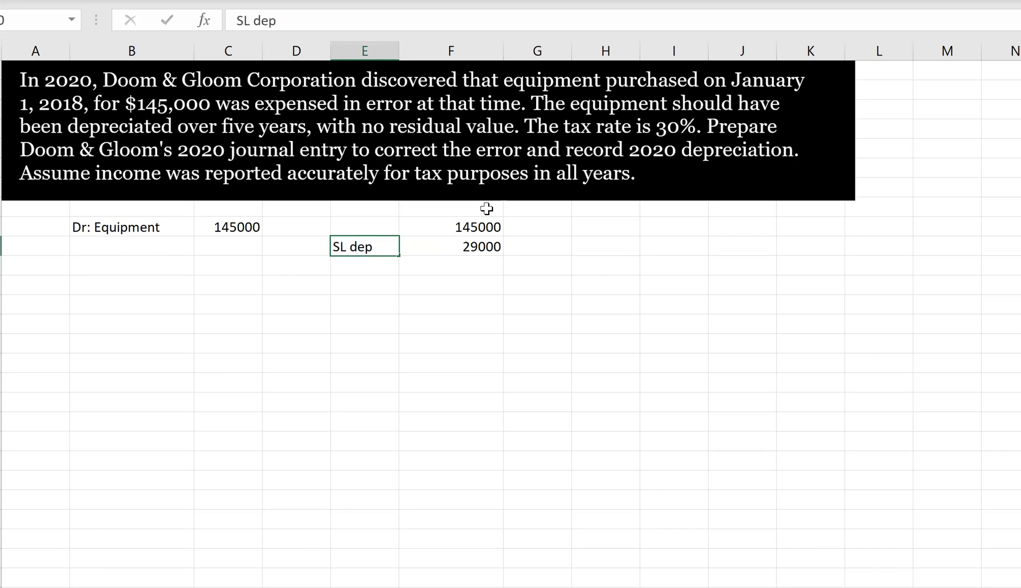
- Add the note "per year" in G10 beside the straight-line depreciation amount
{"action": "key", "text": "Right"}
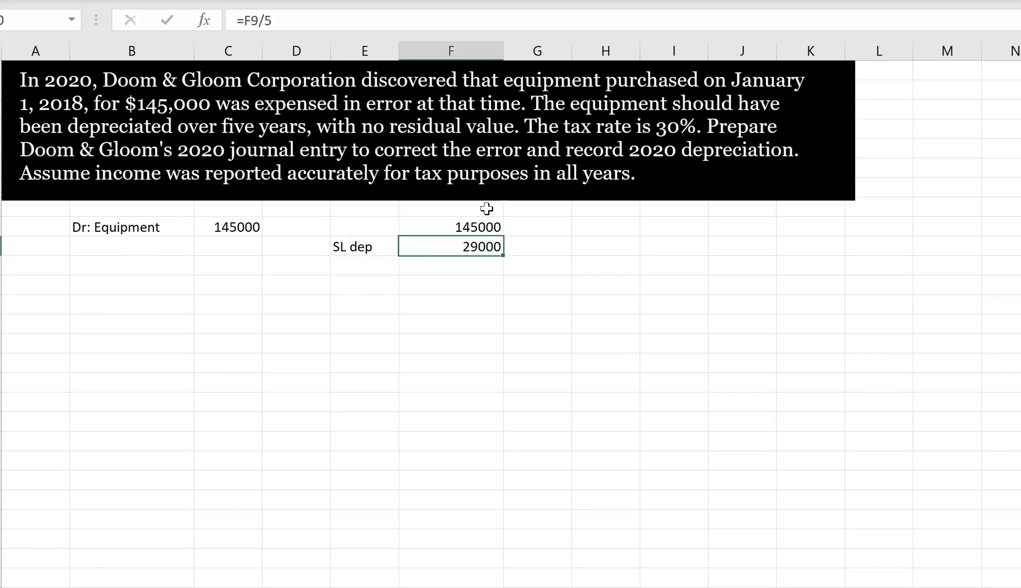
{"action": "type", "text": "p"}
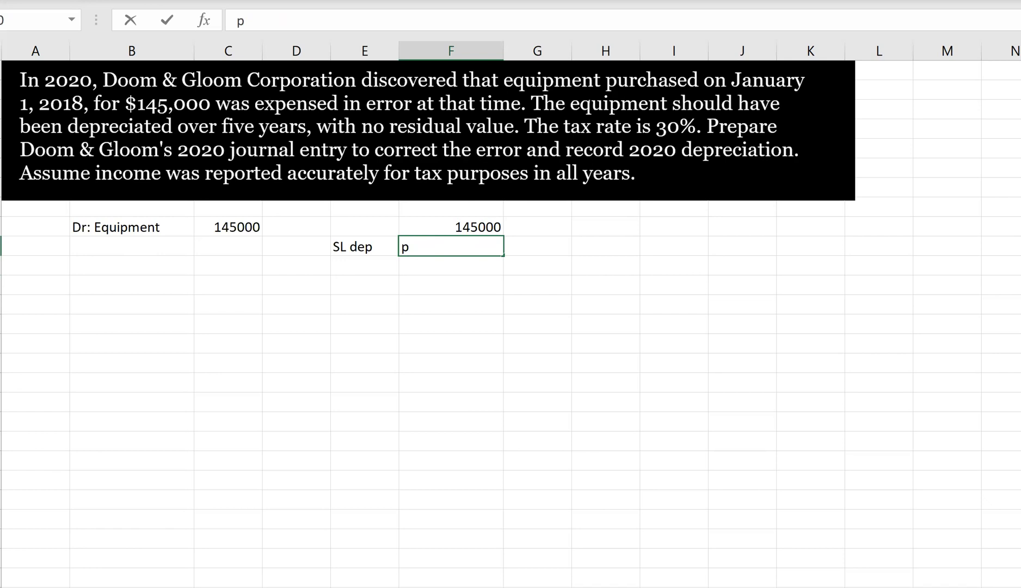
{"action": "key", "text": "Escape"}
{"action": "key", "text": "F2"}
{"action": "left_click", "coordinate": [522, 251]}
{"action": "type", "text": "per year"}
{"action": "key", "text": "Return"}
{"action": "key", "text": "Left"}
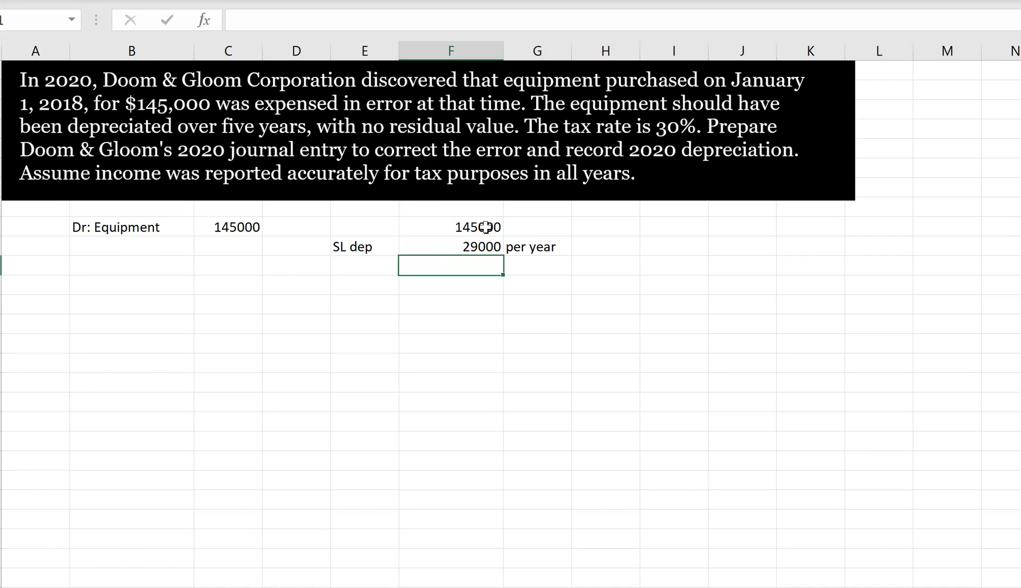
- Calculate two years of depreciation in F11 with =F10*2 and label it "past correction" in G11
{"action": "type", "text": "="}
{"action": "left_click", "coordinate": [476, 245]}
{"action": "type", "text": "*2"}
{"action": "key", "text": "Up"}
{"action": "key", "text": "Right"}
{"action": "key", "text": "Down"}
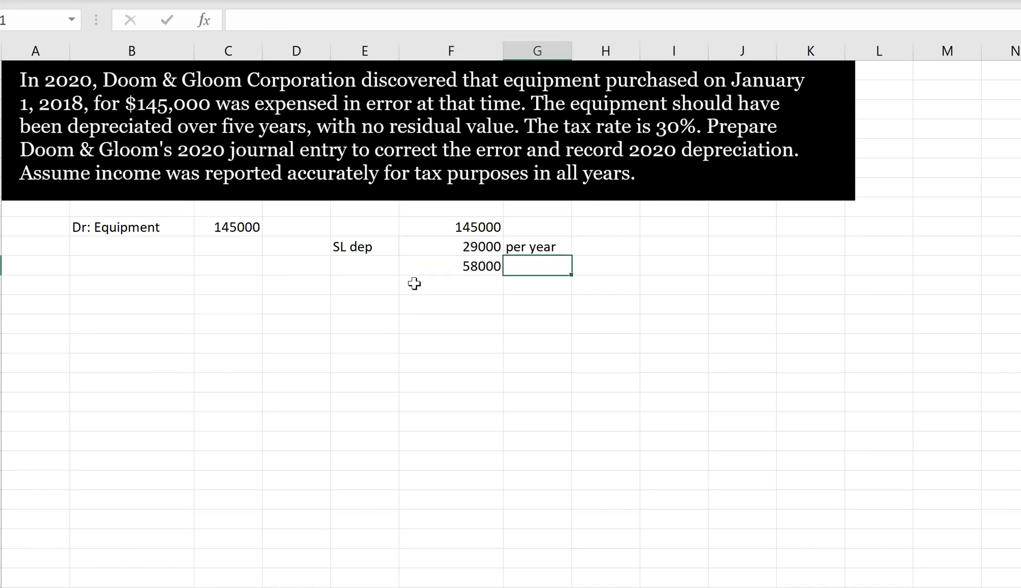
{"action": "type", "text": "past correct"}
{"action": "key", "text": "Return"}
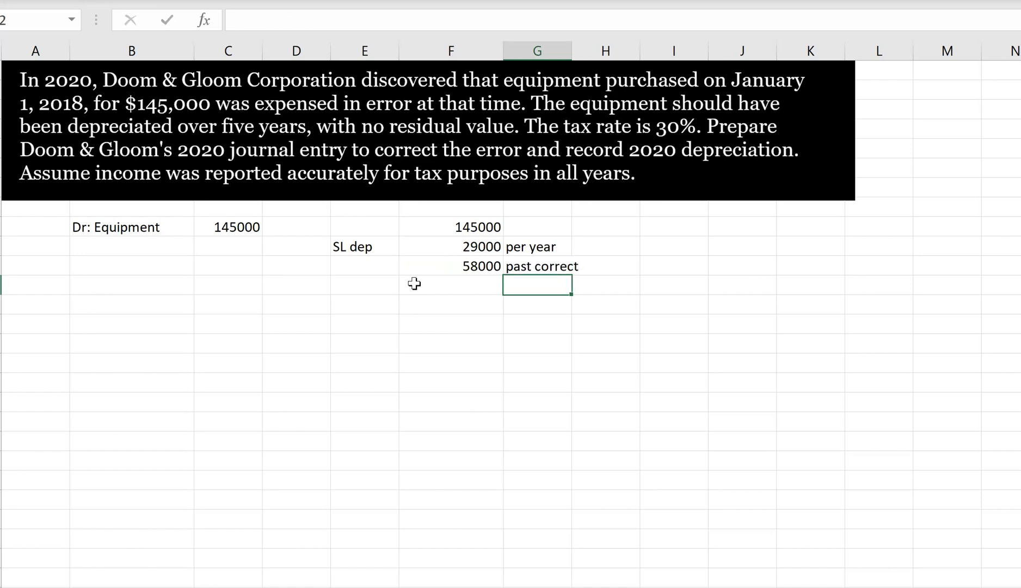
{"action": "key", "text": "Up"}
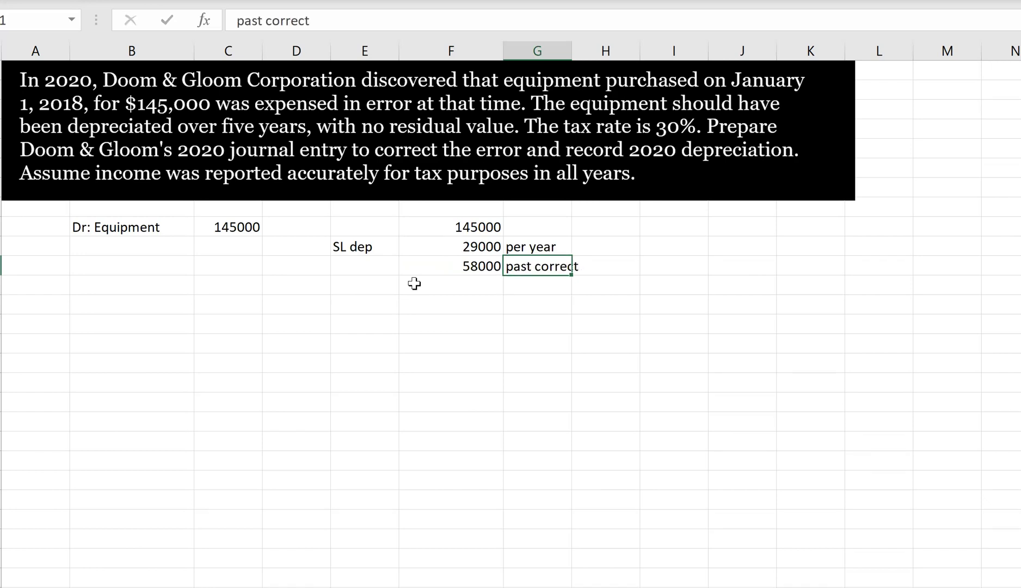
{"action": "type", "text": "past correction"}
- Enter 29000 in F12 and label it "current year 2020 dep" in G12
{"action": "left_click", "coordinate": [414, 283]}
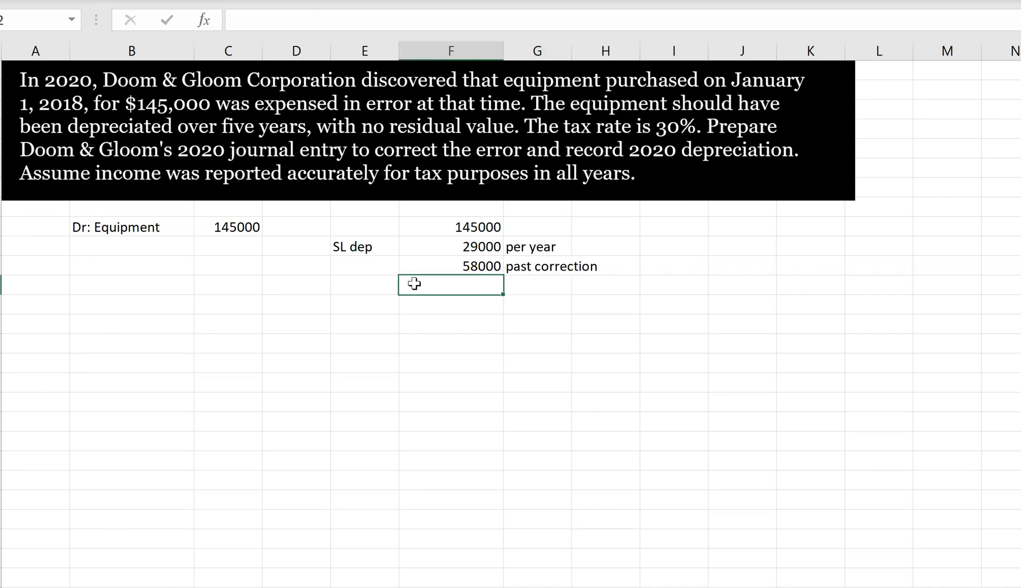
{"action": "type", "text": "29000"}
{"action": "key", "text": "Return"}
{"action": "left_click", "coordinate": [414, 283]}
{"action": "key", "text": "Tab"}
{"action": "type", "text": "current year 2020 dpre"}
{"action": "key", "text": "BackSpace"}
{"action": "key", "text": "BackSpace"}
{"action": "key", "text": "BackSpace"}
{"action": "type", "text": "ep"}
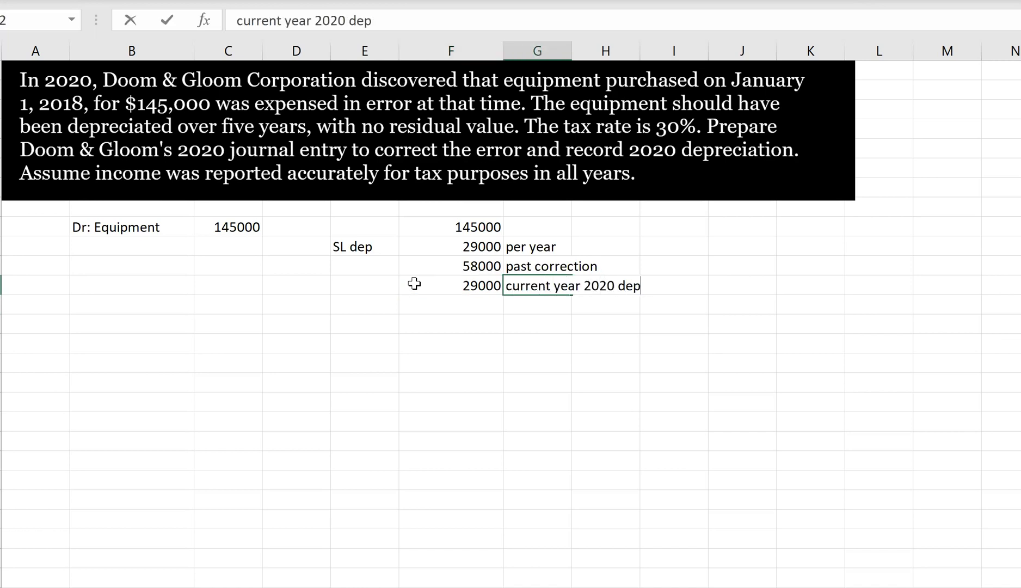
{"action": "key", "text": "Return"}
- Add the journal line "Dr: Depreciation exp" in B10 with a debit of 29000 in C10
{"action": "left_click", "coordinate": [115, 247]}
{"action": "double_click", "coordinate": [116, 247]}
{"action": "type", "text": "Drl"}
{"action": "key", "text": "BackSpace"}
{"action": "type", "text": ": D"}
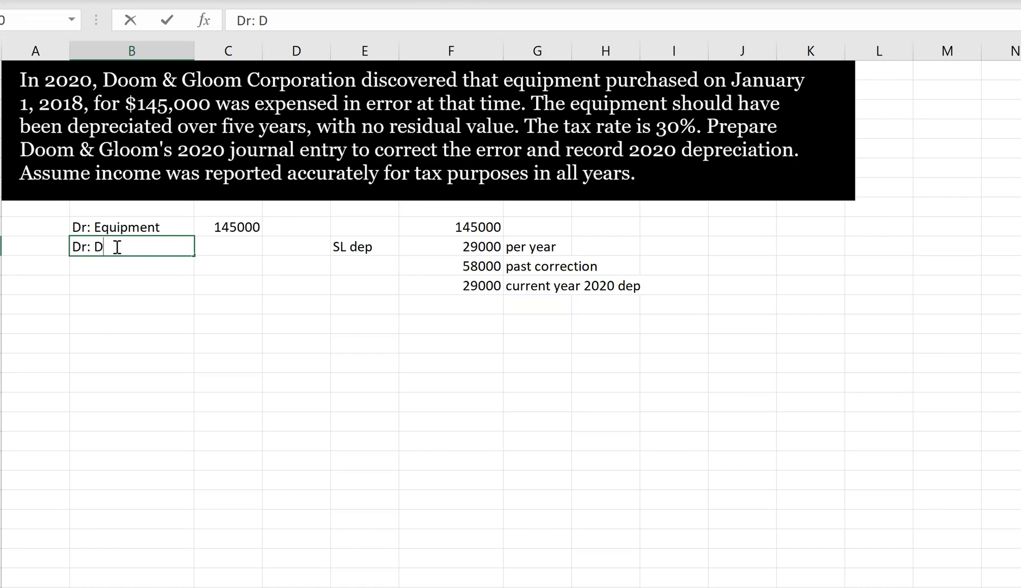
{"action": "type", "text": "epreciation expn"}
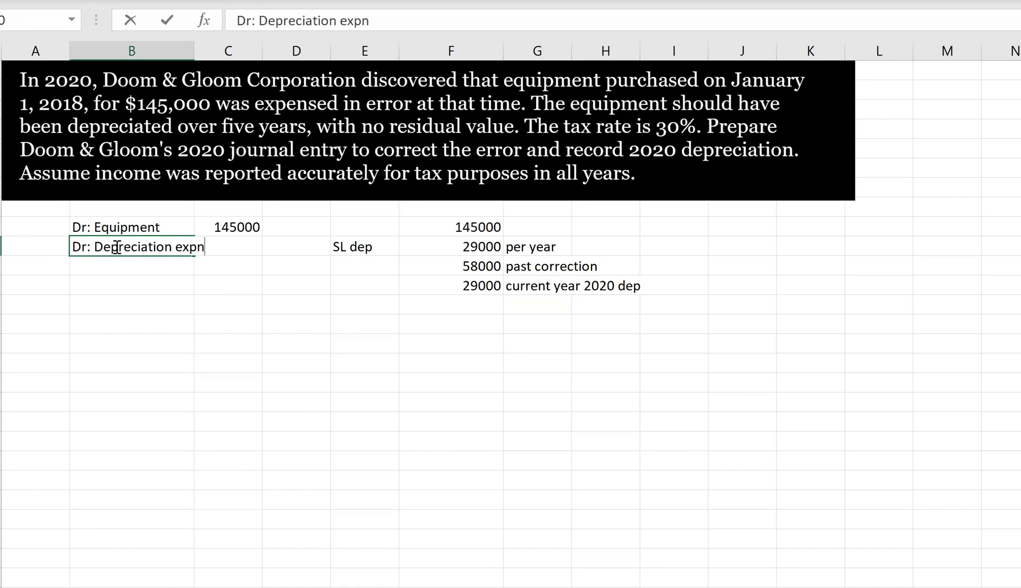
{"action": "key", "text": "BackSpace"}
{"action": "key", "text": "Tab"}
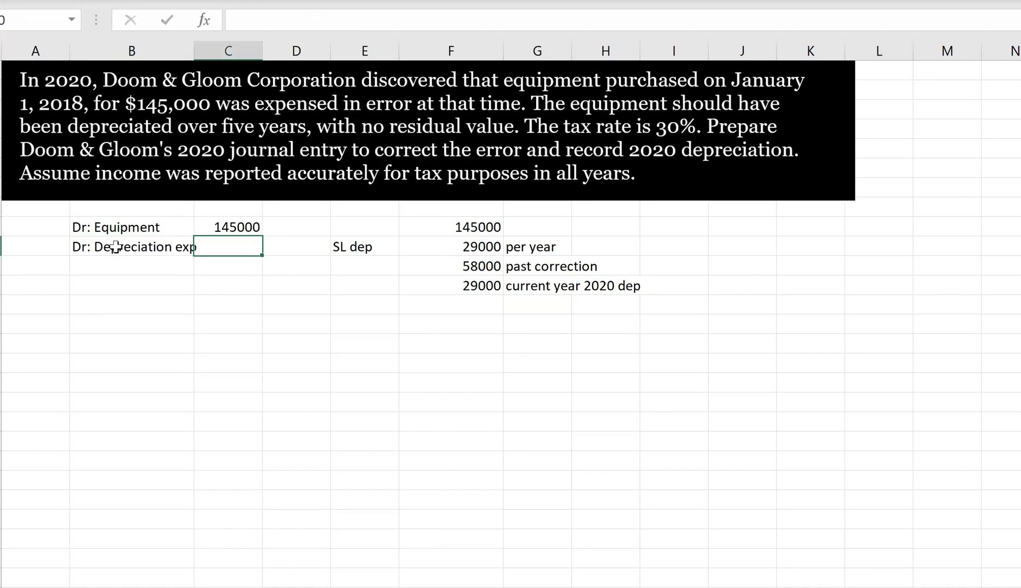
{"action": "type", "text": "29000"}
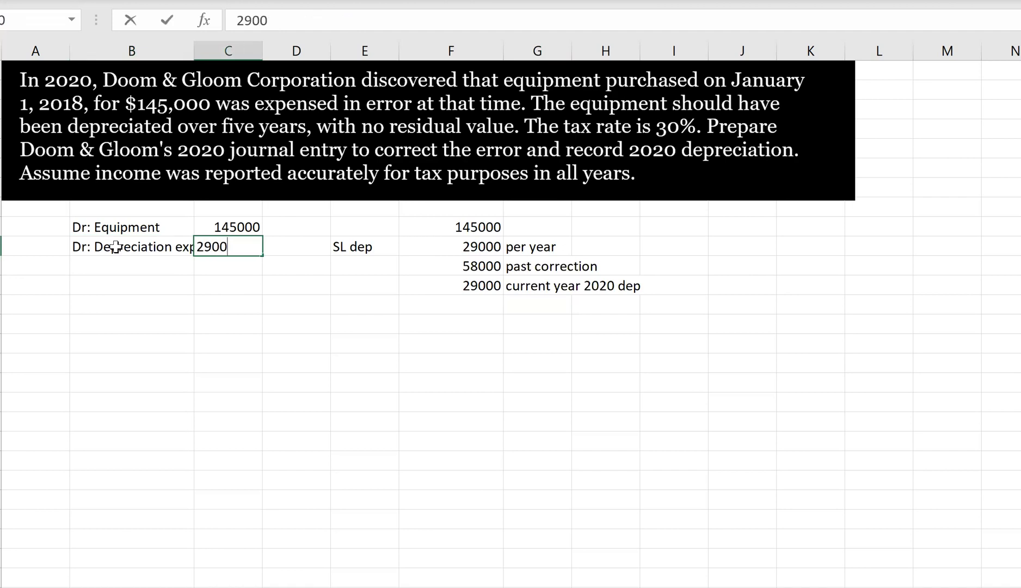
{"action": "key", "text": "Return"}
{"action": "key", "text": "Up"}
{"action": "key", "text": "Left"}
{"action": "key", "text": "Left"}
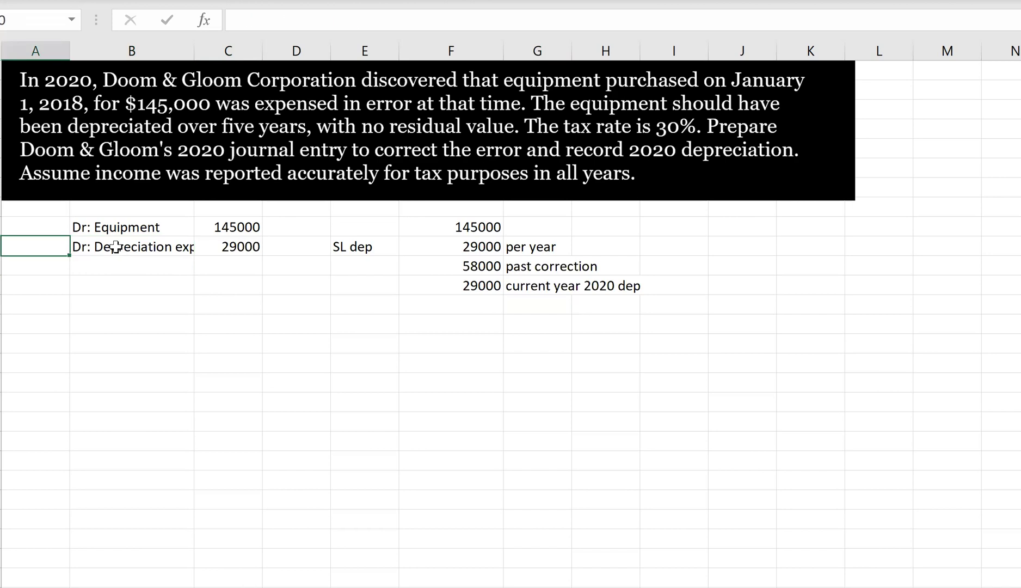
{"action": "key", "text": "Right"}
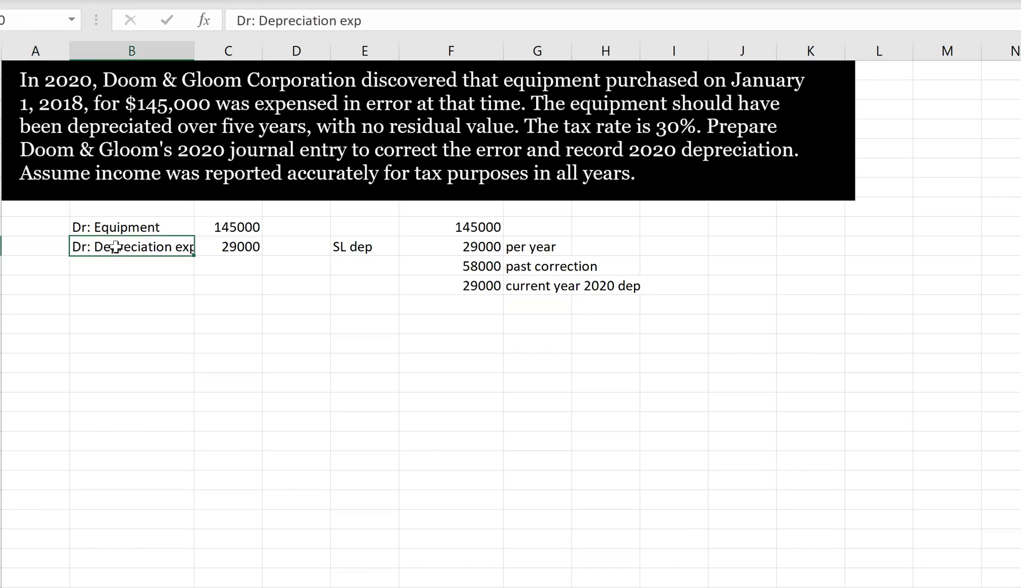
- Enter the credit account "Cr: Accum. Depreciation" in C11, indented one column below the debit lines
{"action": "key", "text": "Down"}
{"action": "key", "text": "Right"}
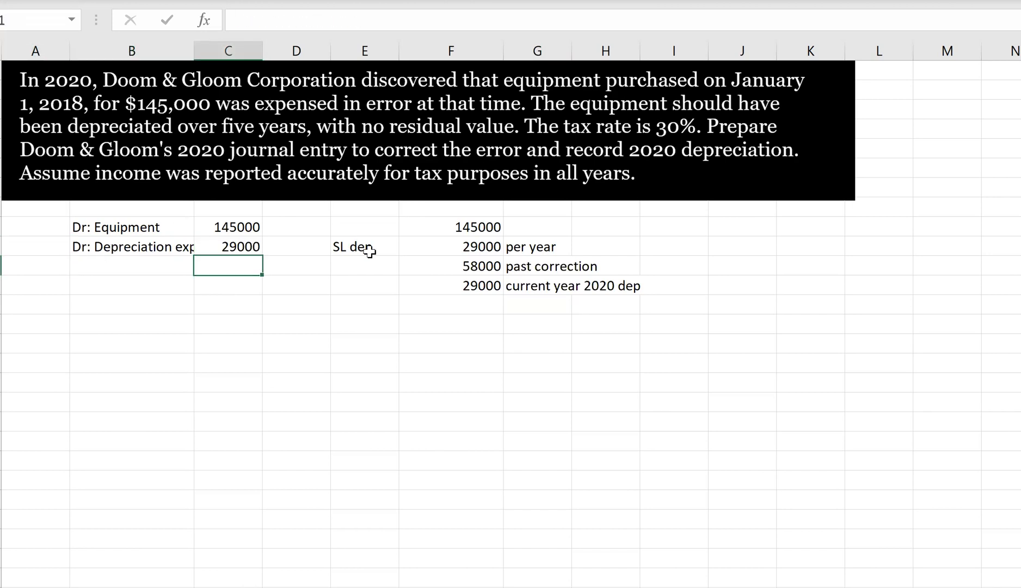
{"action": "left_click", "coordinate": [342, 247]}
{"action": "left_click", "coordinate": [204, 269]}
{"action": "type", "text": "Cr: Accum. depreciation"}
{"action": "key", "text": "BackSpace"}
{"action": "key", "text": "BackSpace"}
{"action": "key", "text": "BackSpace"}
{"action": "key", "text": "BackSpace"}
{"action": "key", "text": "BackSpace"}
{"action": "key", "text": "BackSpace"}
{"action": "key", "text": "BackSpace"}
{"action": "key", "text": "BackSpace"}
{"action": "key", "text": "BackSpace"}
{"action": "key", "text": "BackSpace"}
{"action": "key", "text": "BackSpace"}
{"action": "key", "text": "BackSpace"}
{"action": "type", "text": "Depreciation"}
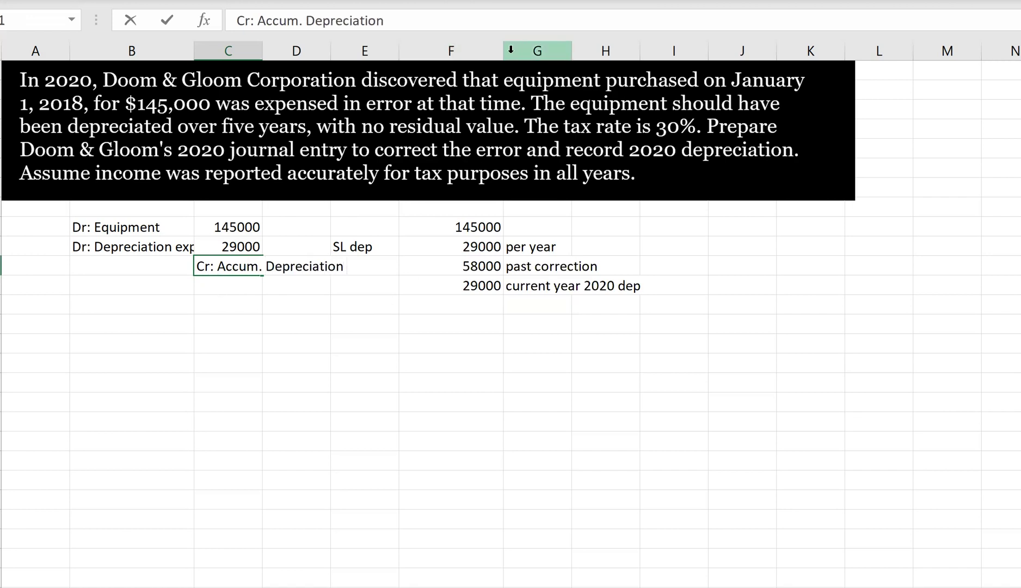
- Widen column E to make much more room between the journal entry and the depreciation calculations
{"action": "left_click", "coordinate": [436, 45]}
{"action": "left_click_drag", "start_coordinate": [399, 47], "coordinate": [666, 163]}
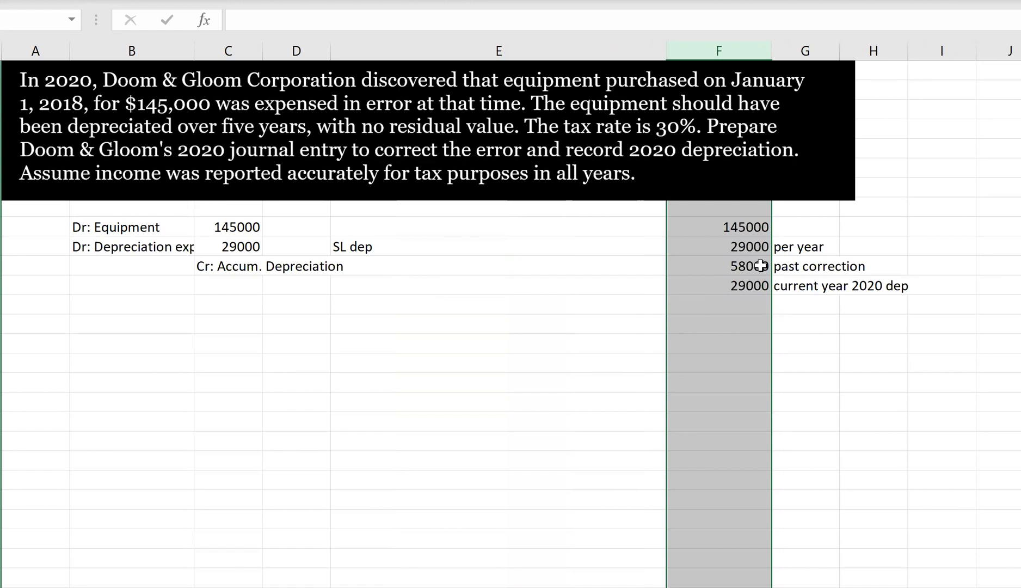
{"action": "left_click", "coordinate": [753, 250]}
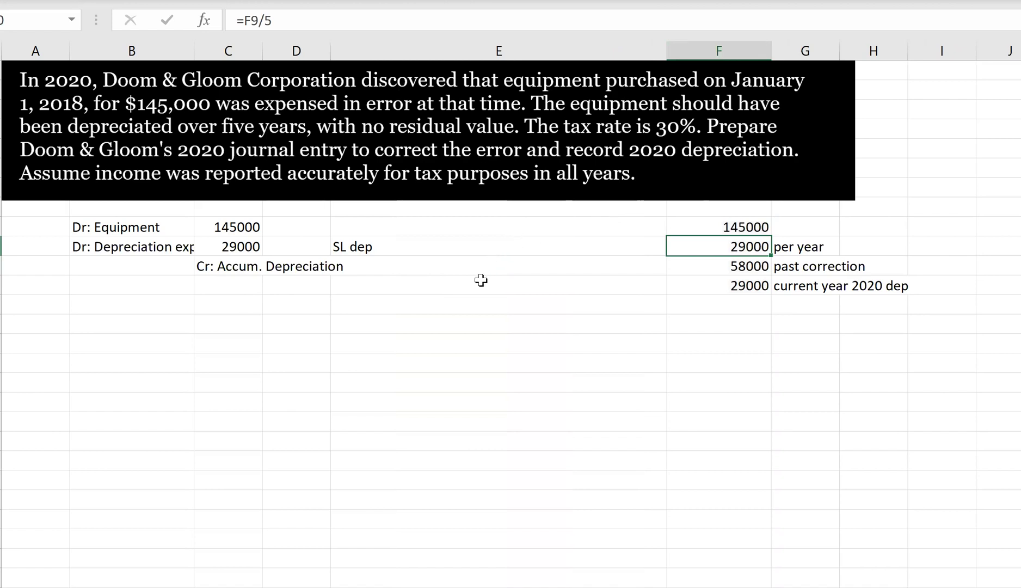
{"action": "left_click", "coordinate": [264, 248]}
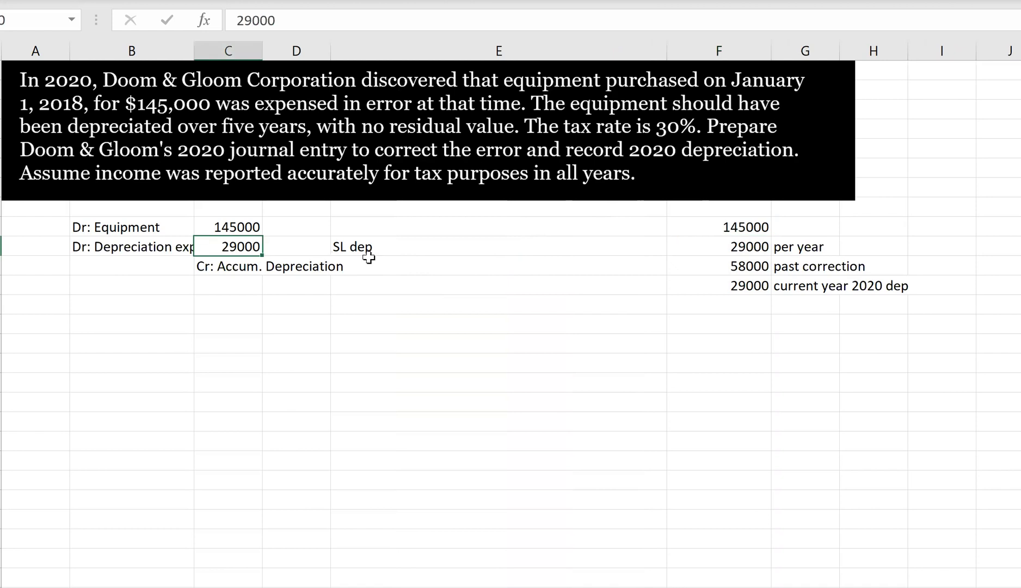
- Calculate the accumulated depreciation credit in E11 by adding past and current depreciation with =F11+F12
{"action": "left_click", "coordinate": [415, 267]}
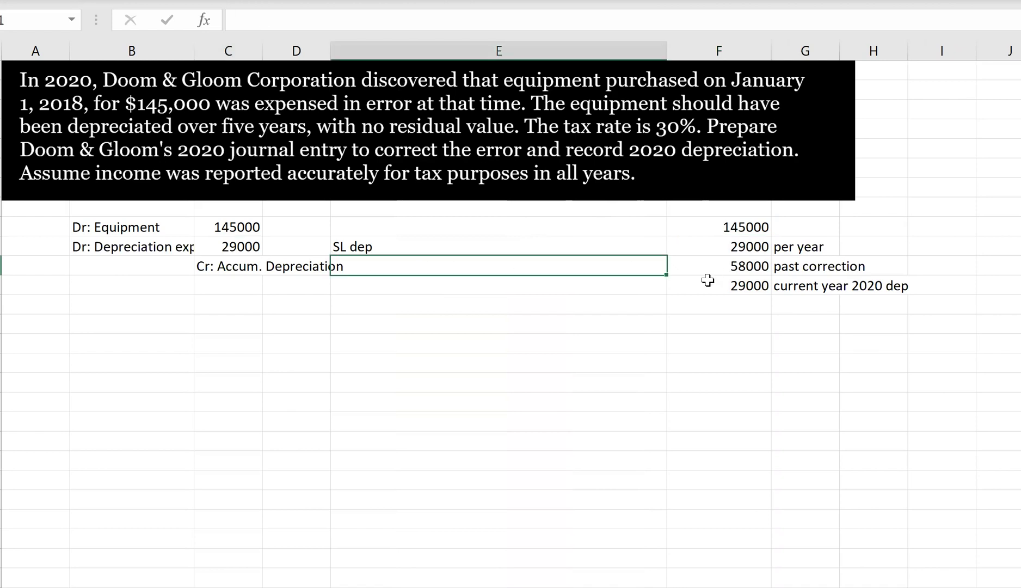
{"action": "type", "text": "="}
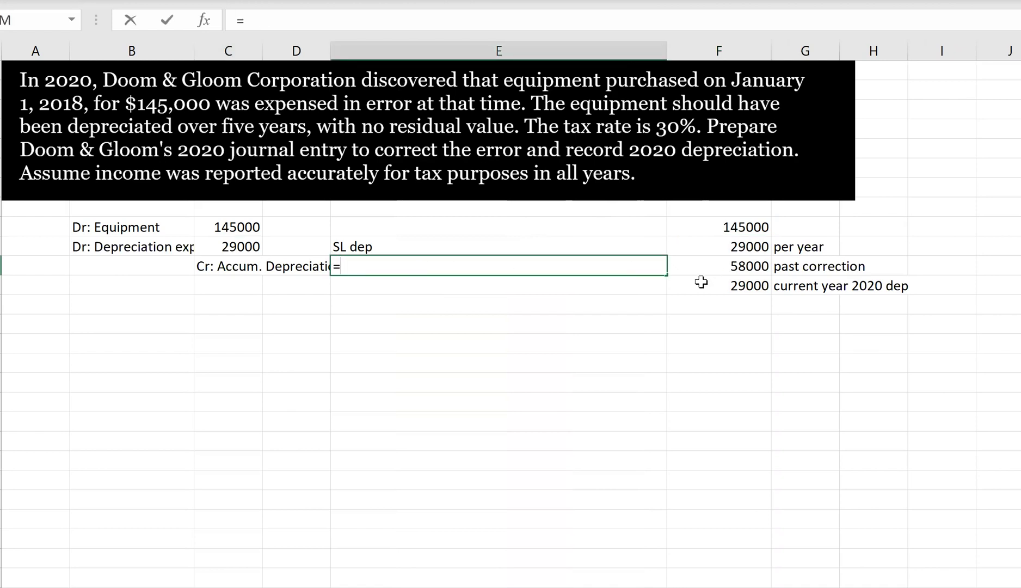
{"action": "left_click", "coordinate": [759, 269]}
{"action": "type", "text": "+"}
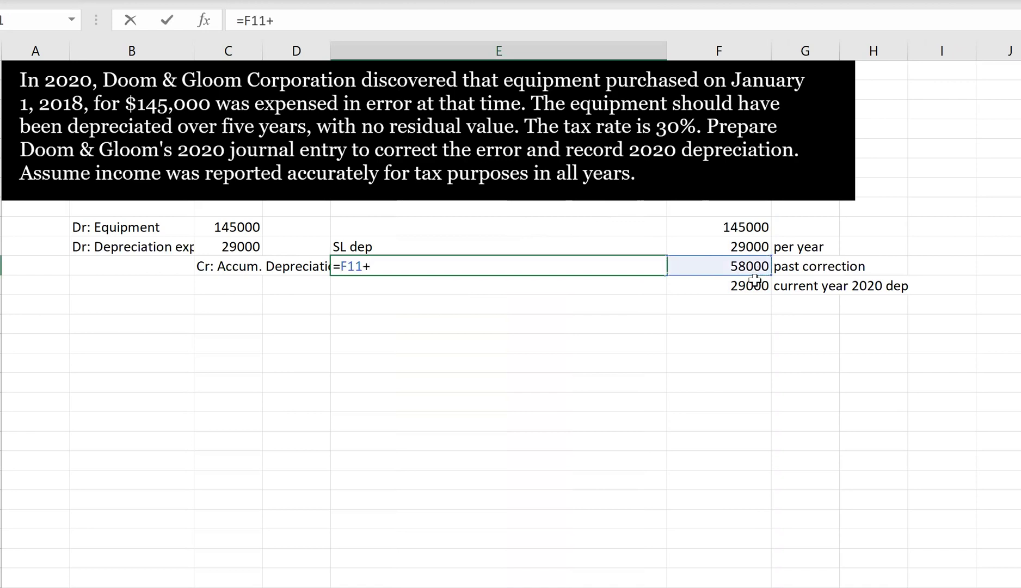
{"action": "left_click", "coordinate": [757, 282]}
{"action": "key", "text": "Return"}
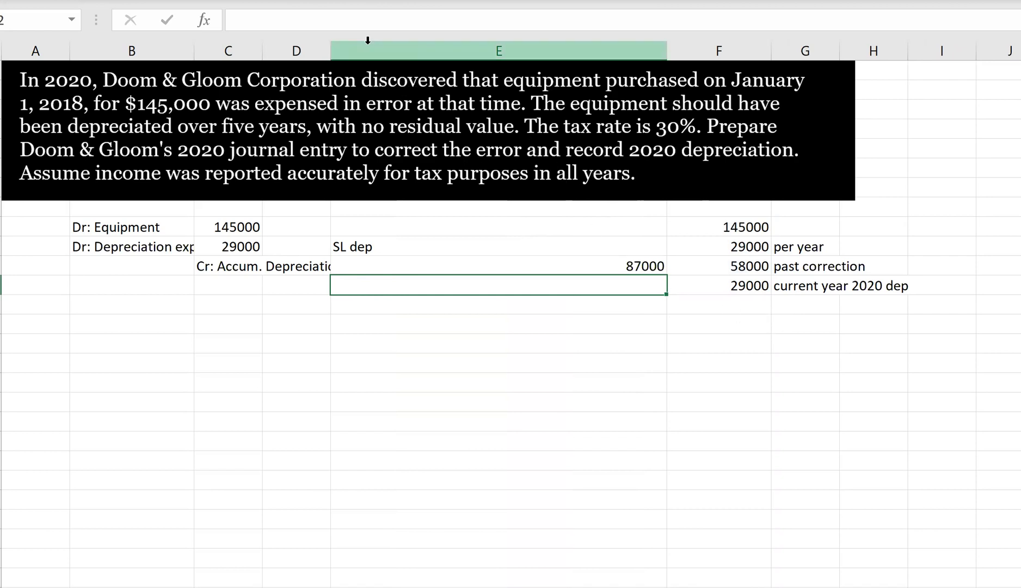
- Widen column D so the full accumulated depreciation label fits, and select cell B12 for the following journal line
{"action": "left_click_drag", "start_coordinate": [326, 52], "coordinate": [384, 51]}
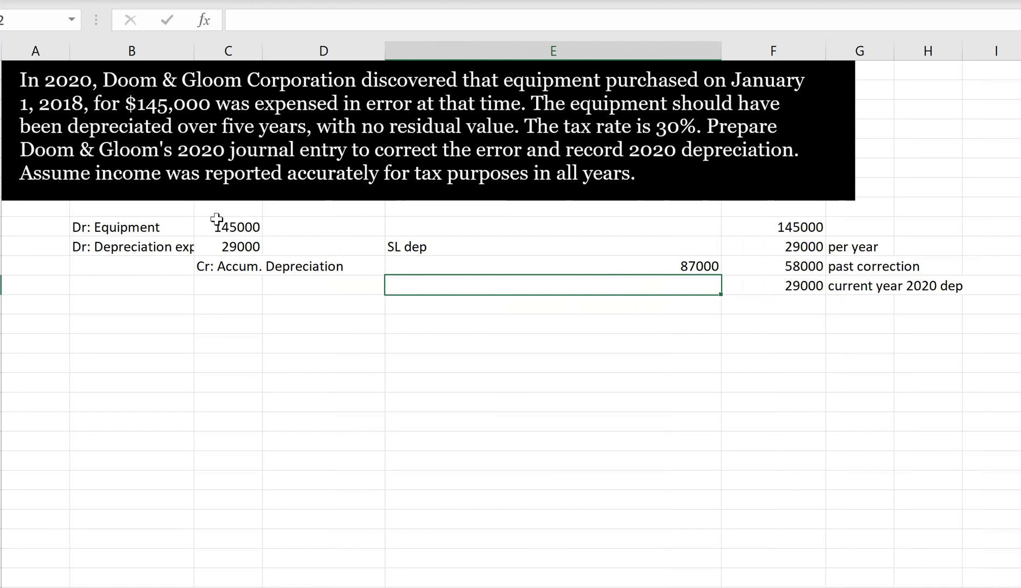
{"action": "key", "text": "Left"}
{"action": "key", "text": "Left"}
{"action": "key", "text": "Left"}
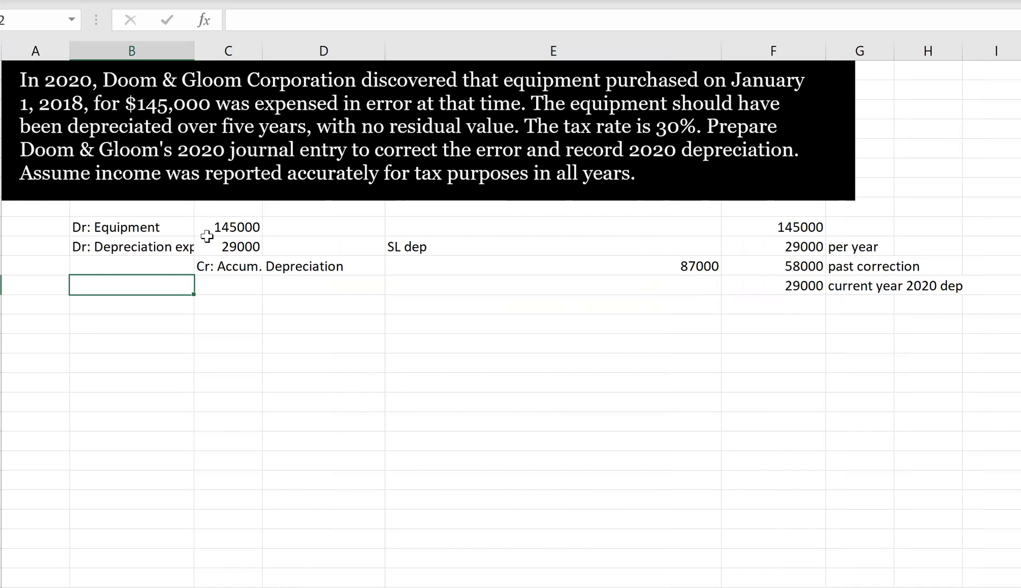
- Enter the account label "Dr: Deferred tax liabity" in C12, directly below the accumulated depreciation line
{"action": "key", "text": "Right"}
{"action": "type", "text": "Dr: "}
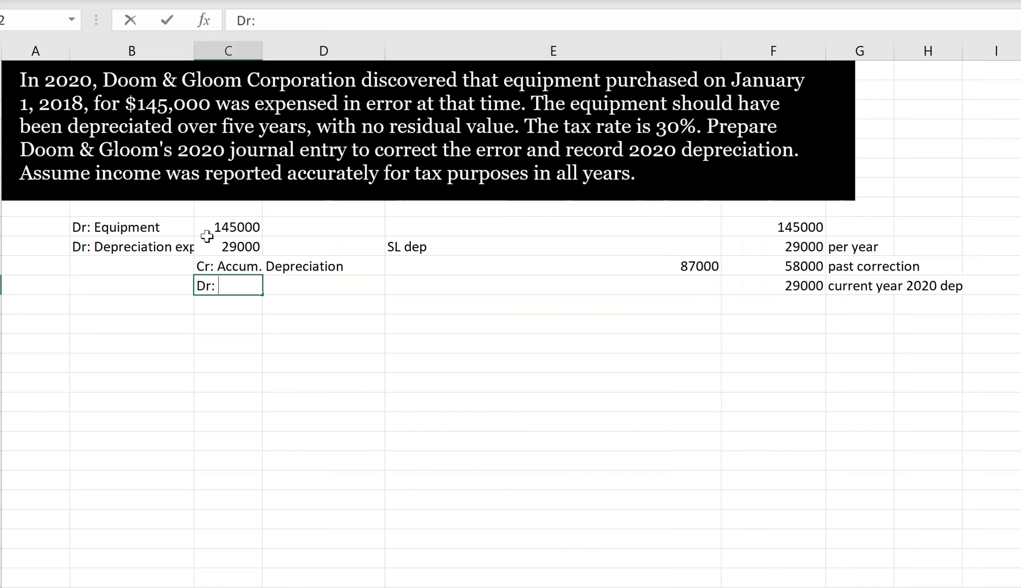
{"action": "type", "text": "Deferred tax"}
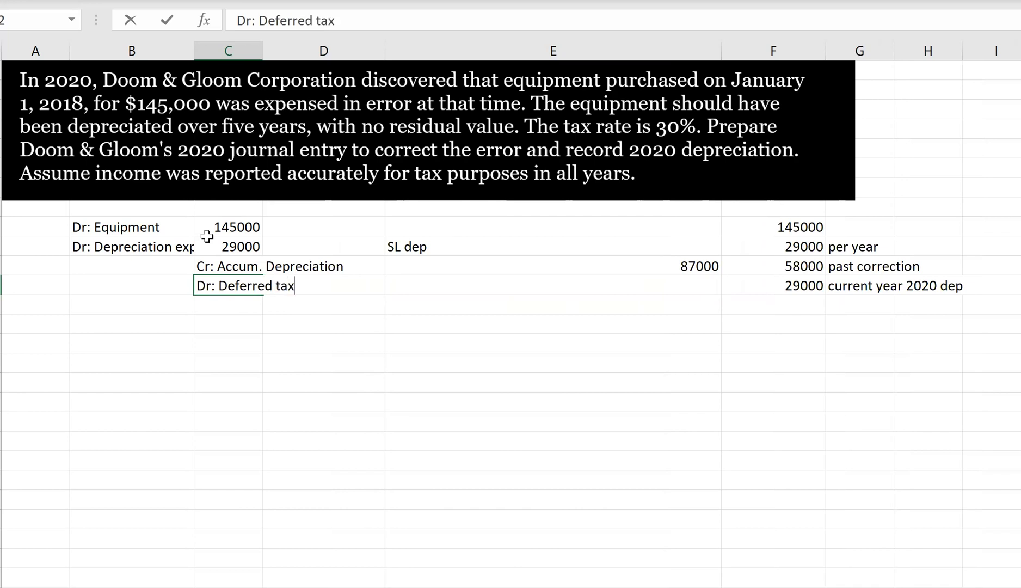
{"action": "type", "text": " laibli"}
{"action": "key", "text": "BackSpace"}
{"action": "key", "text": "BackSpace"}
{"action": "key", "text": "BackSpace"}
{"action": "key", "text": "BackSpace"}
{"action": "key", "text": "BackSpace"}
{"action": "type", "text": "iabiilt"}
{"action": "key", "text": "BackSpace"}
{"action": "key", "text": "BackSpace"}
{"action": "key", "text": "BackSpace"}
{"action": "type", "text": "ty"}
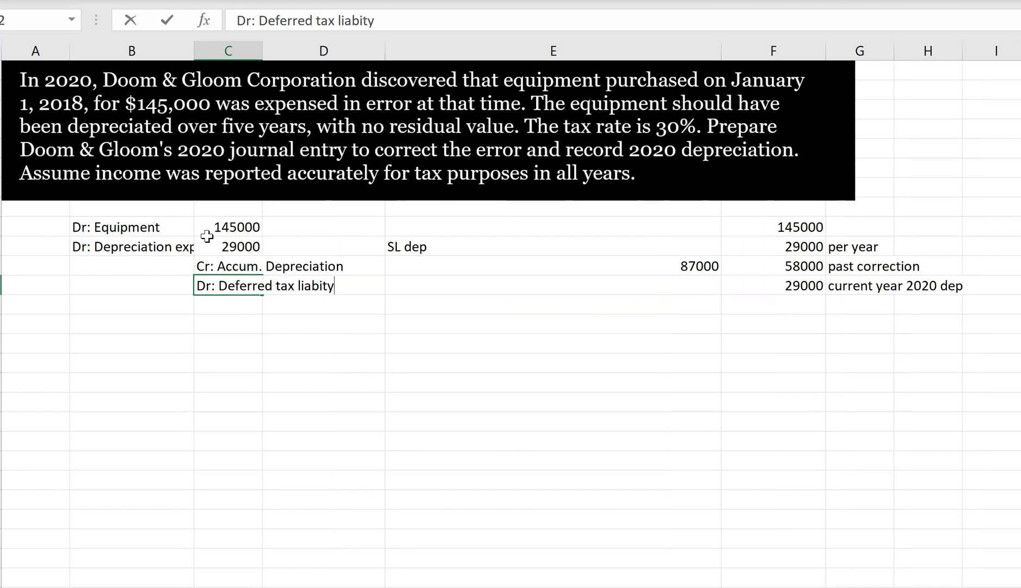
{"action": "key", "text": "Return"}
- Clear the "SL dep" note from E10 and narrow column E to bring the depreciation calculations closer to the journal entry
{"action": "left_click", "coordinate": [460, 242]}
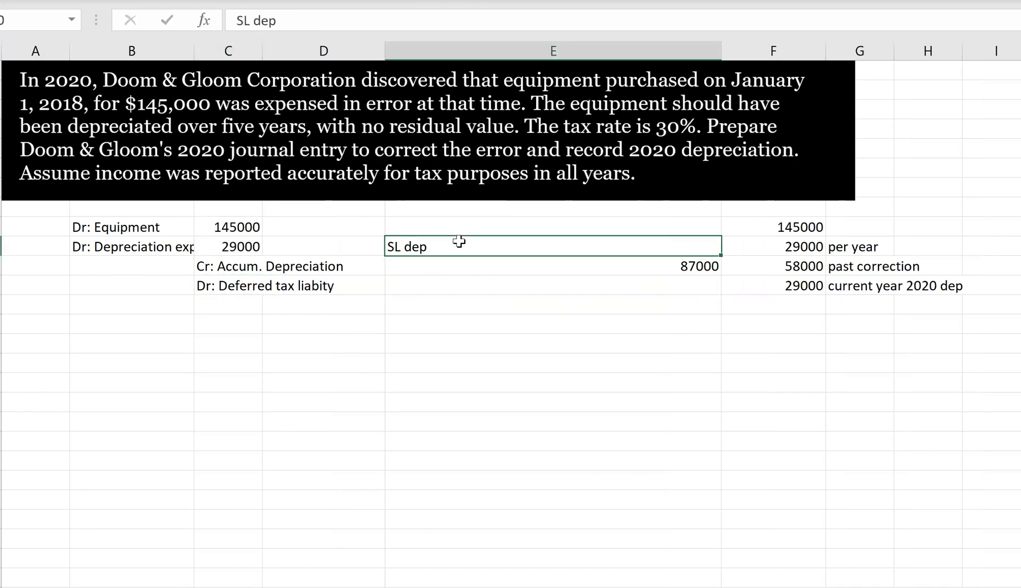
{"action": "key", "text": "BackSpace"}
{"action": "key", "text": "Return"}
{"action": "key", "text": "Up"}
{"action": "key", "text": "Left"}
{"action": "key", "text": "Left"}
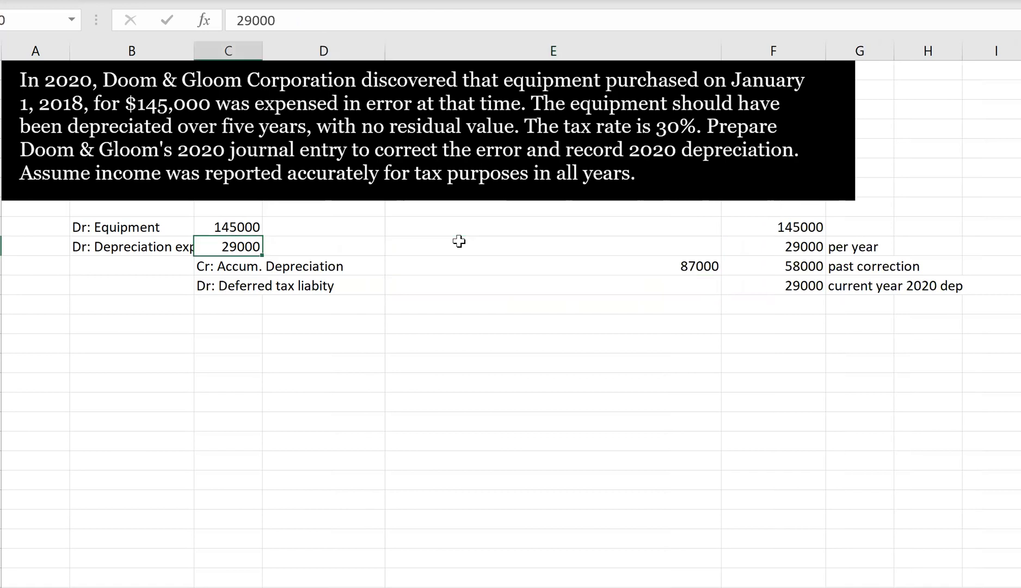
{"action": "left_click", "coordinate": [721, 49]}
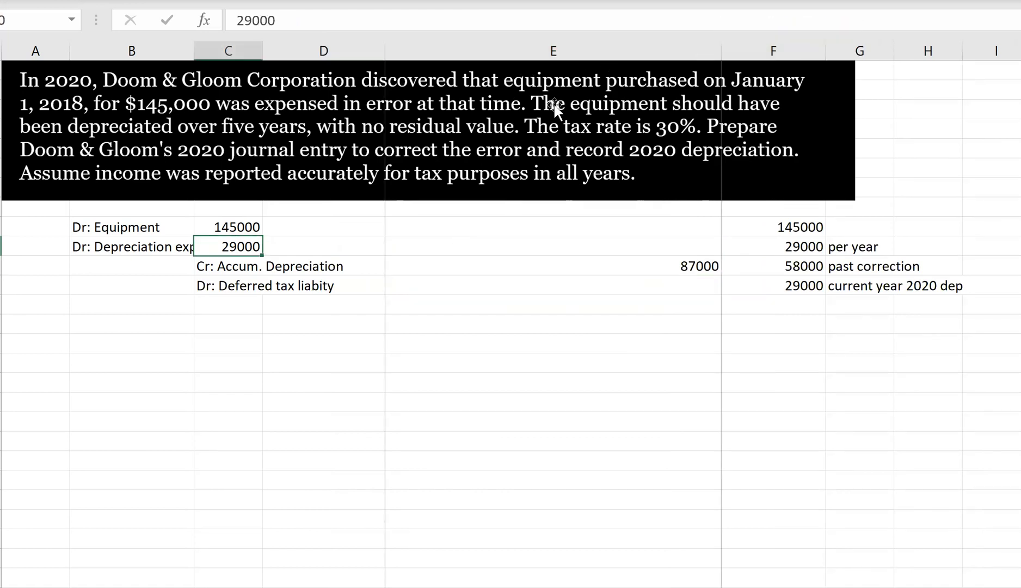
{"action": "left_click_drag", "start_coordinate": [509, 50], "coordinate": [488, 50]}
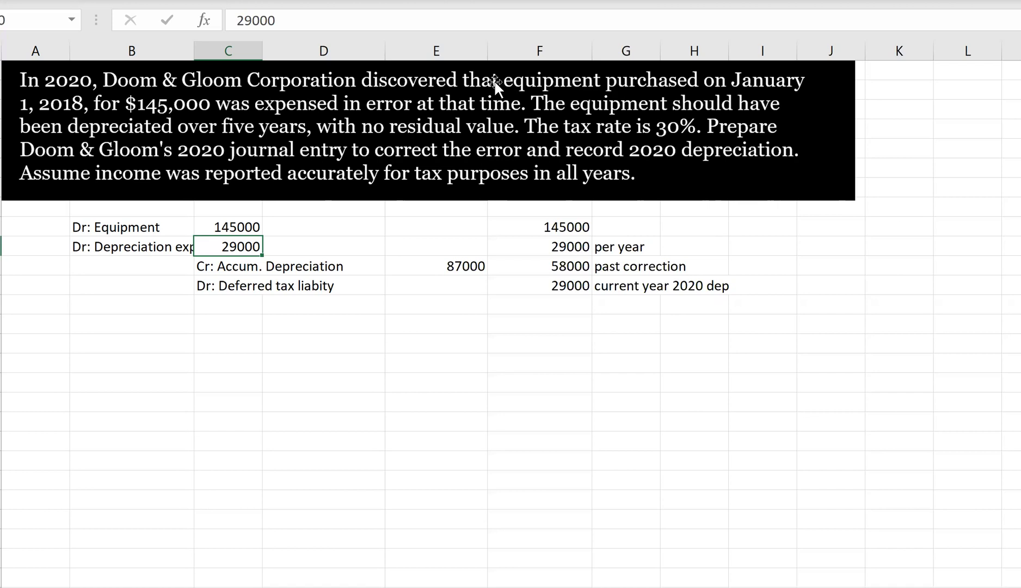
{"action": "key", "text": "Down"}
{"action": "key", "text": "Down"}
{"action": "key", "text": "Right"}
{"action": "key", "text": "Right"}
{"action": "key", "text": "Right"}
{"action": "key", "text": "Left"}
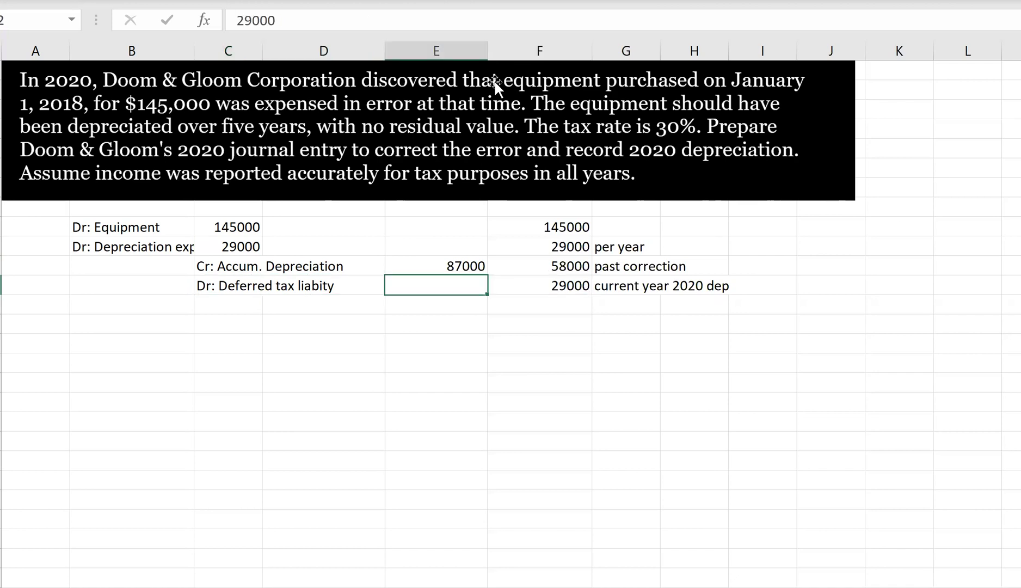
{"action": "type", "text": "="}
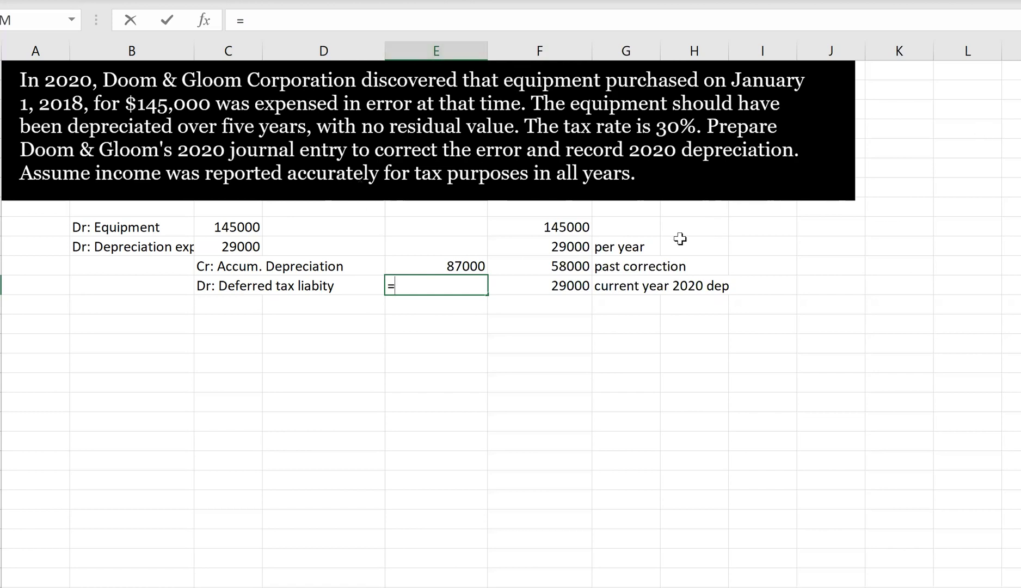
{"action": "left_click", "coordinate": [225, 225]}
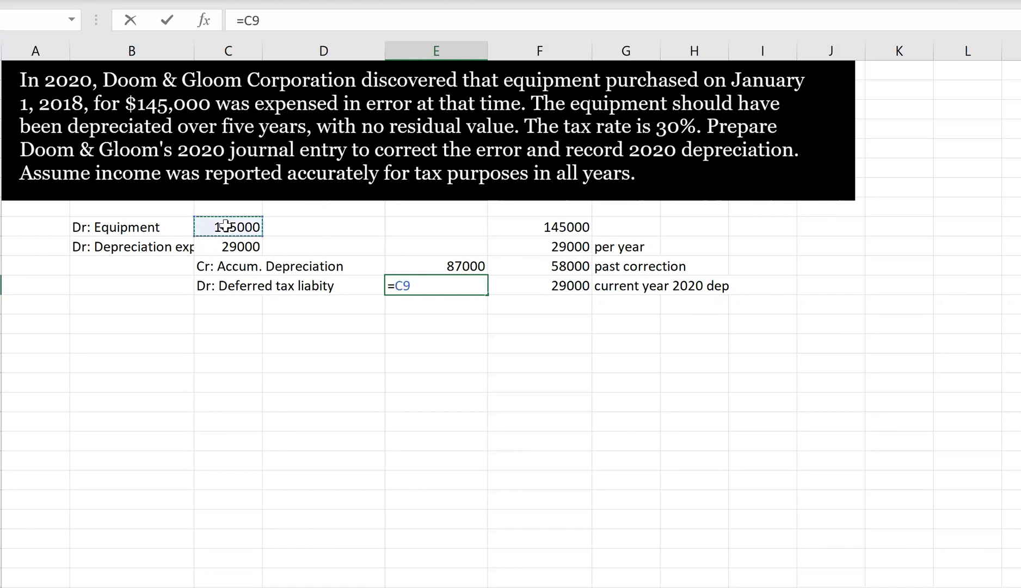
{"action": "type", "text": "-"}
{"action": "left_click", "coordinate": [566, 265]}
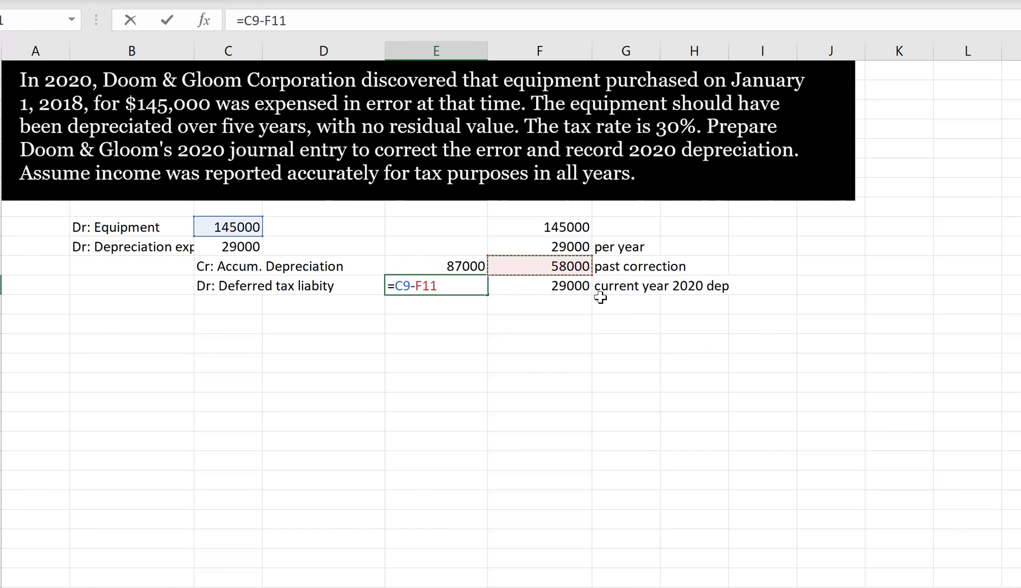
{"action": "type", "text": "*"}
{"action": "key", "text": "Left"}
{"action": "key", "text": "Escape"}
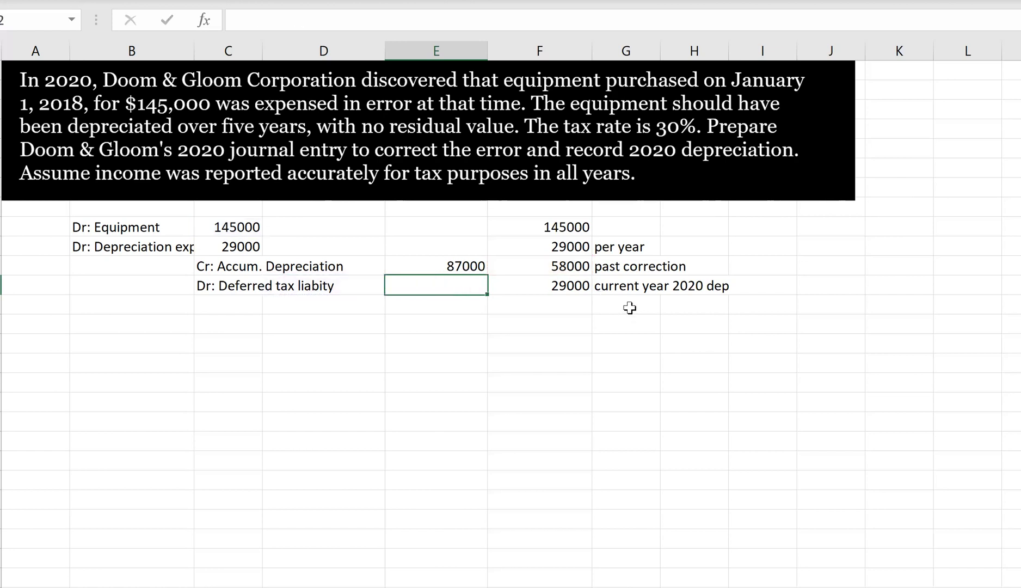
- Calculate the deferred tax liability in E12 as equipment cost less past depreciation times the tax rate, with =(C9-F11)*30%
{"action": "double_click", "coordinate": [434, 287]}
{"action": "type", "text": "="}
{"action": "left_click", "coordinate": [212, 227]}
{"action": "type", "text": "-"}
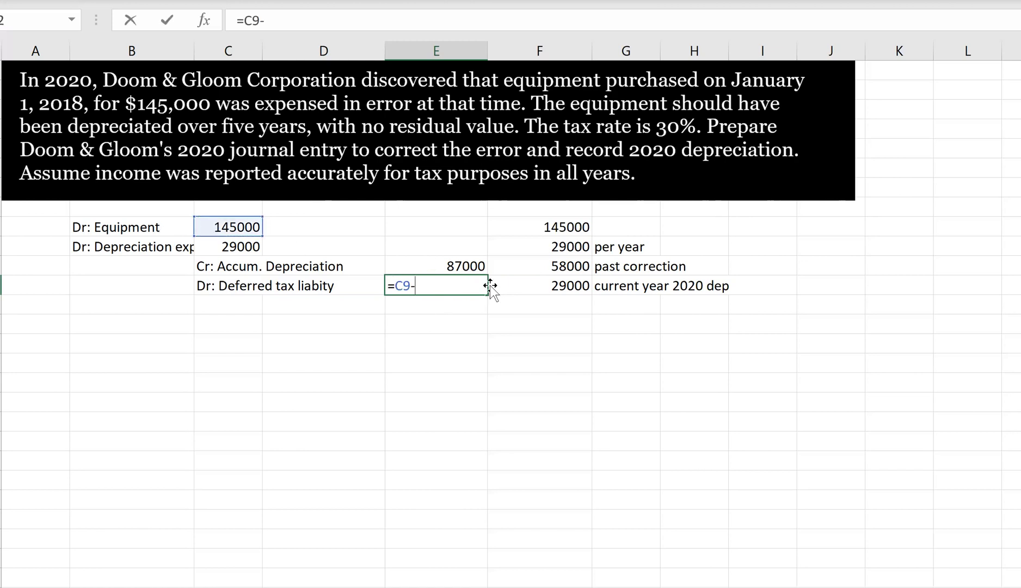
{"action": "left_click", "coordinate": [570, 265]}
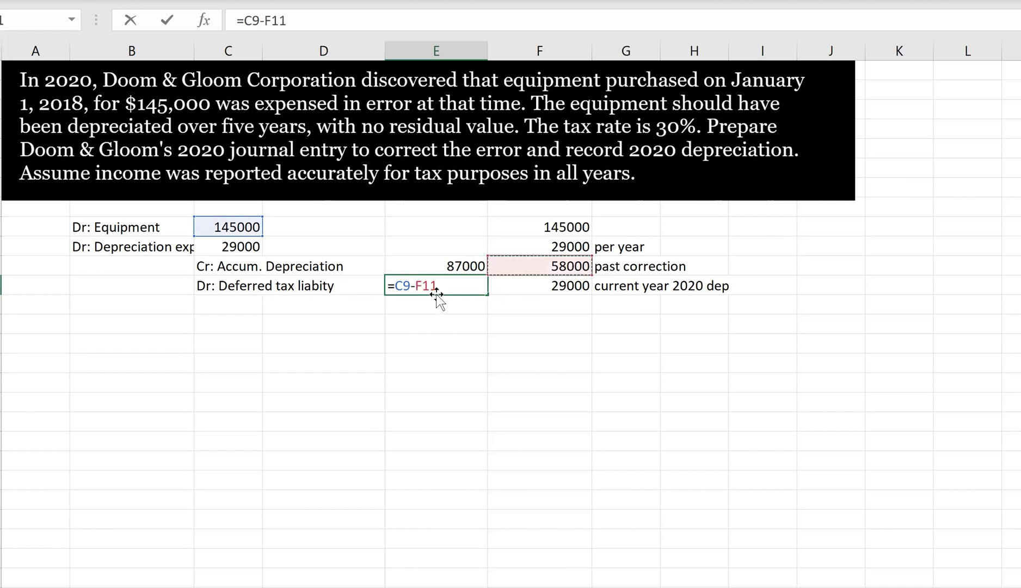
{"action": "type", "text": ")"}
{"action": "left_click", "coordinate": [399, 285]}
{"action": "type", "text": "("}
{"action": "left_click", "coordinate": [464, 285]}
{"action": "type", "text": "*30%"}
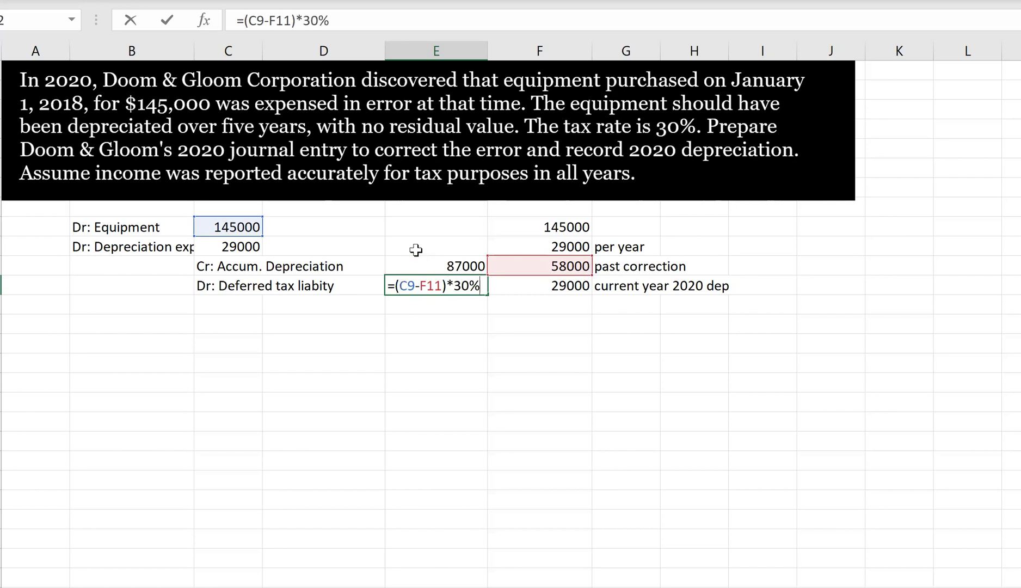
{"action": "key", "text": "Up"}
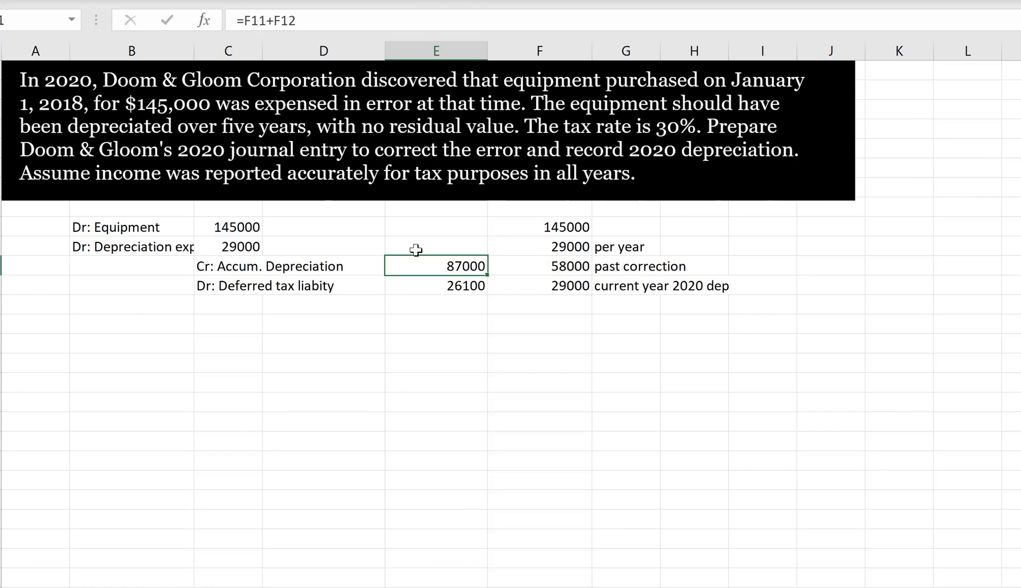
- Change the deferred tax label in C12 from a debit to a credit by replacing its prefix with "Cr:"
{"action": "key", "text": "Down"}
{"action": "key", "text": "Left"}
{"action": "key", "text": "Left"}
{"action": "key", "text": "Down"}
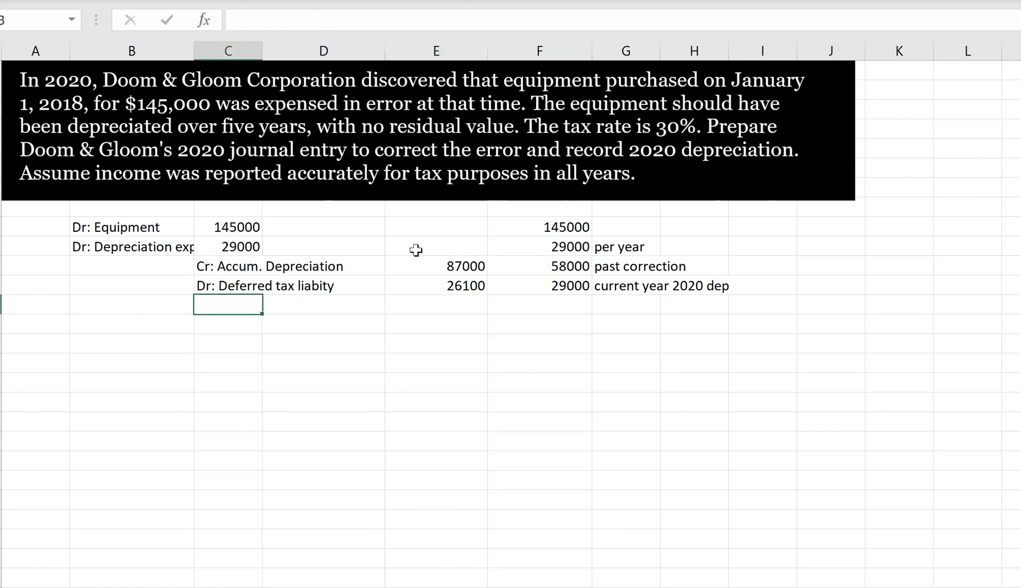
{"action": "left_click", "coordinate": [219, 286]}
{"action": "left_click", "coordinate": [247, 24]}
{"action": "key", "text": "BackSpace"}
{"action": "type", "text": "C"}
{"action": "key", "text": "Return"}
- Enter the credit account "Cr: Retained Earnings" in C13, below the deferred tax line
{"action": "type", "text": "Cr"}
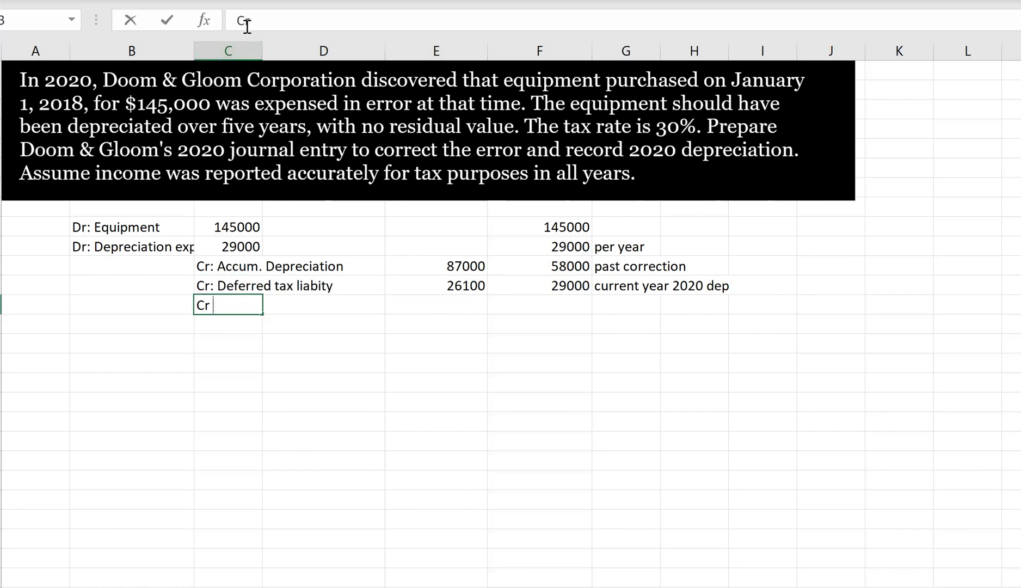
{"action": "type", "text": ": Retaine"}
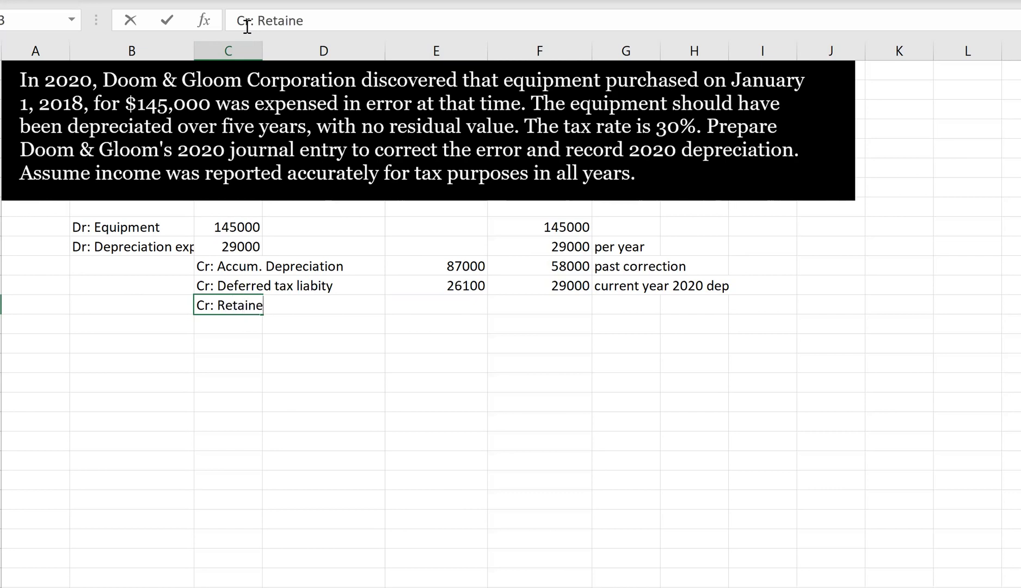
{"action": "type", "text": "d Earnings"}
{"action": "key", "text": "Return"}
- Calculate the balancing retained earnings credit in E13 as total debits less the other two credits, with =C9+C10-E11-E12
{"action": "key", "text": "Up"}
{"action": "key", "text": "Right"}
{"action": "key", "text": "Right"}
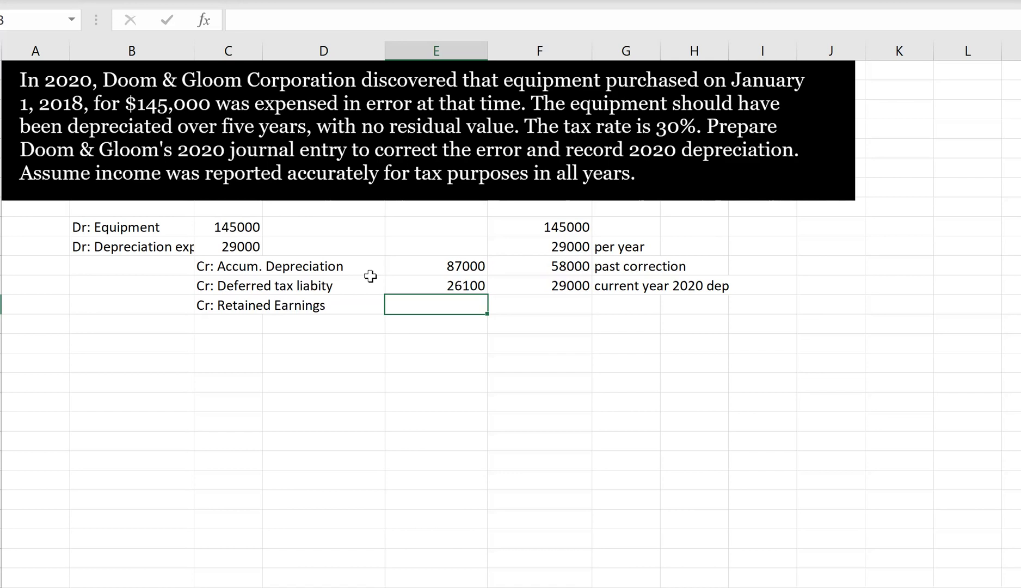
{"action": "type", "text": "="}
{"action": "left_click", "coordinate": [233, 220]}
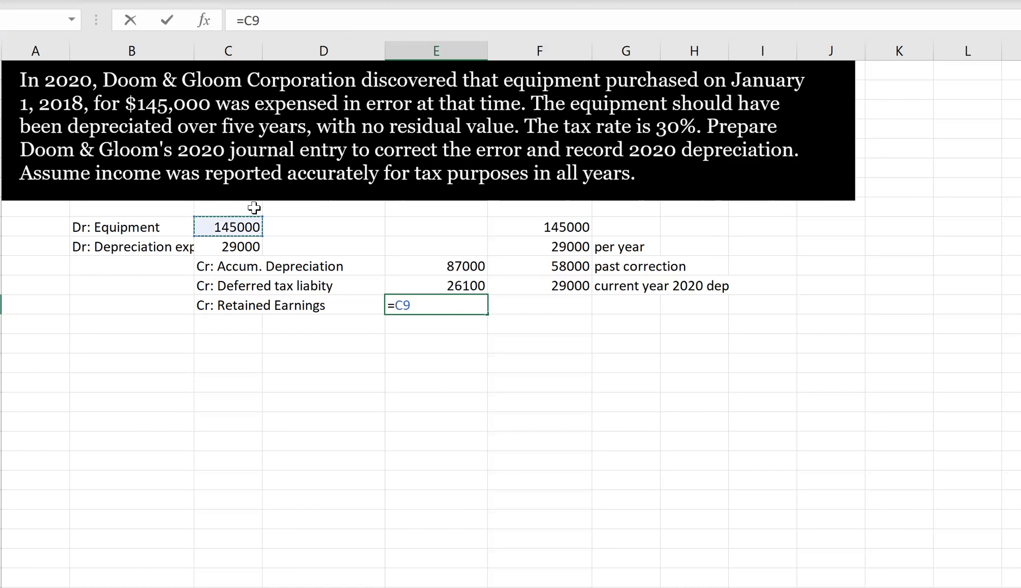
{"action": "type", "text": "+"}
{"action": "left_click", "coordinate": [230, 249]}
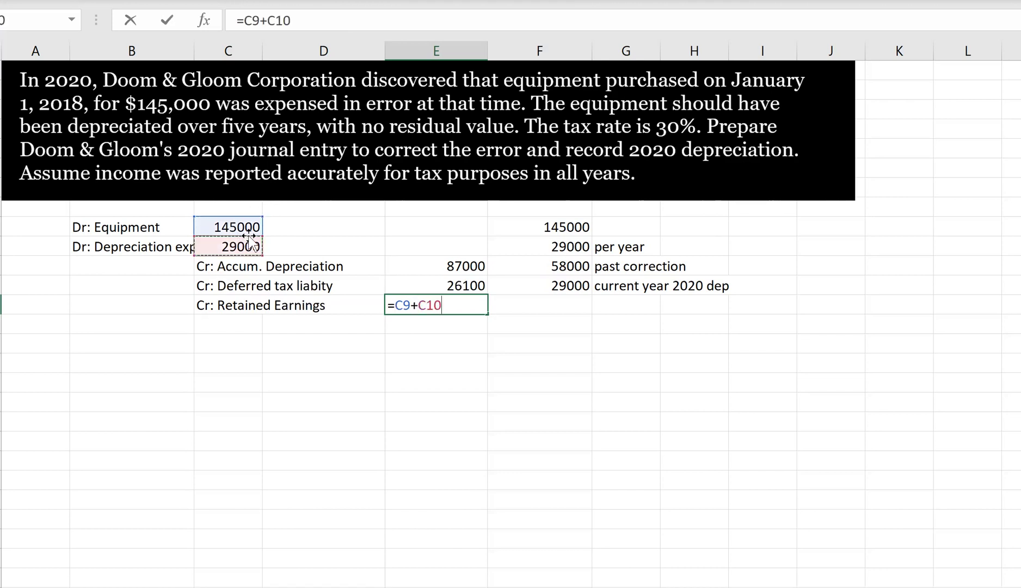
{"action": "type", "text": "-"}
{"action": "left_click", "coordinate": [428, 261]}
{"action": "type", "text": "-"}
{"action": "left_click", "coordinate": [456, 283]}
{"action": "key", "text": "Return"}
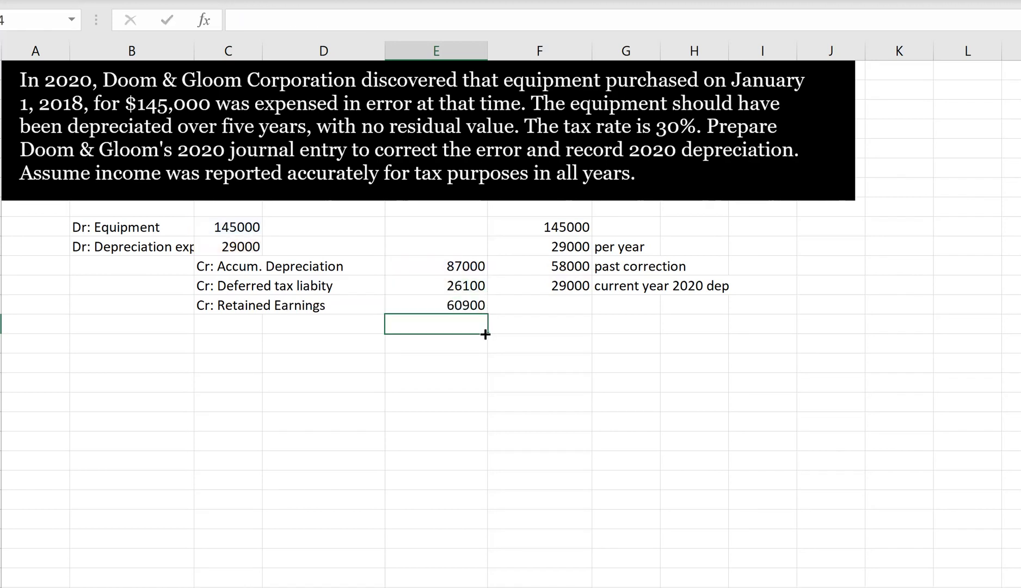